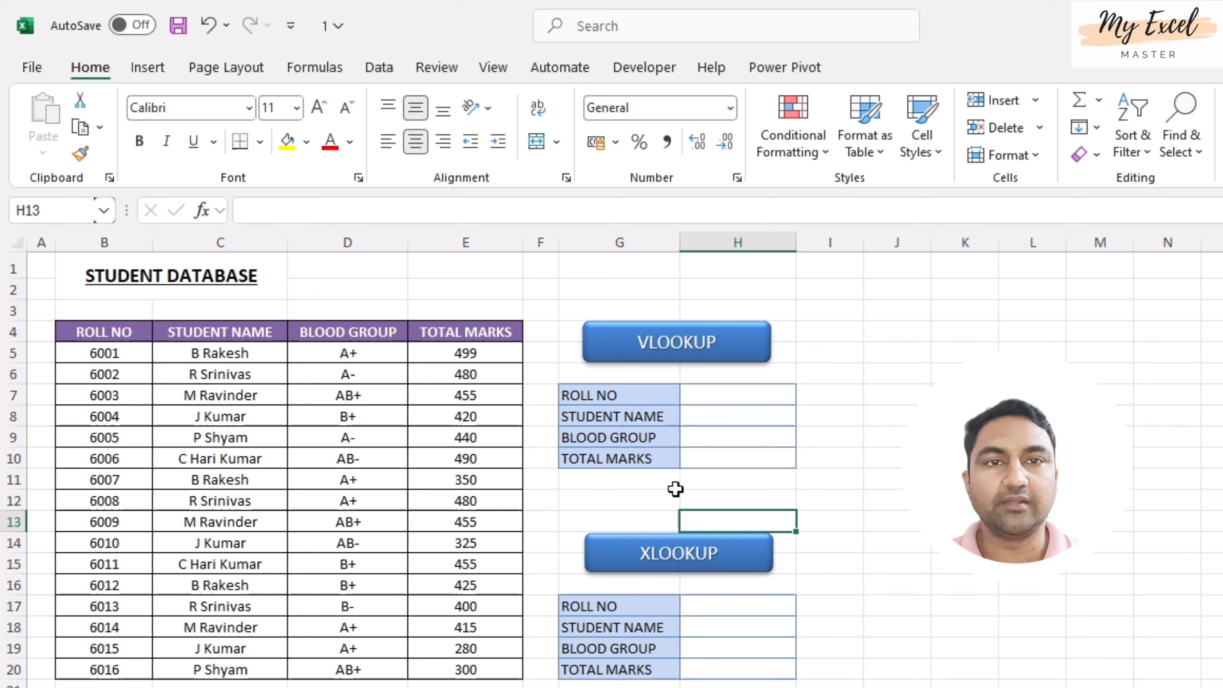
# Convert the student database range $B$4:$E$20 into a table with headers
pyautogui.click(654, 496)
pyautogui.click(222, 415)
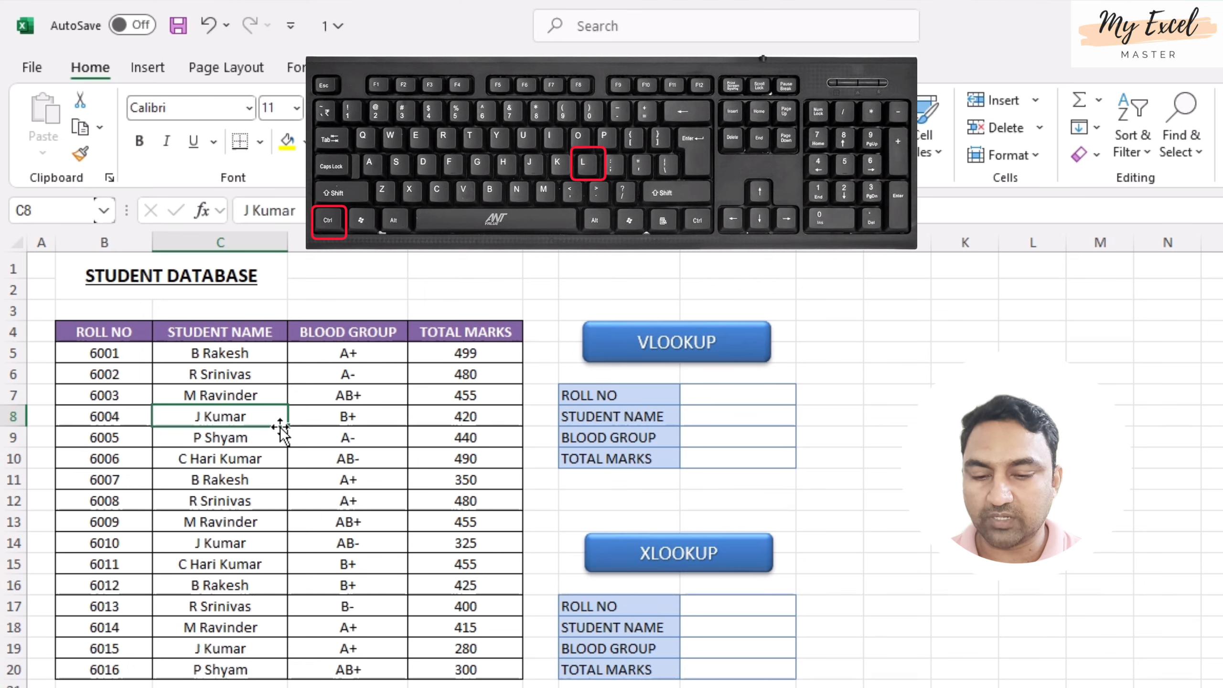
pyautogui.hotkey('ctrl', 'l')
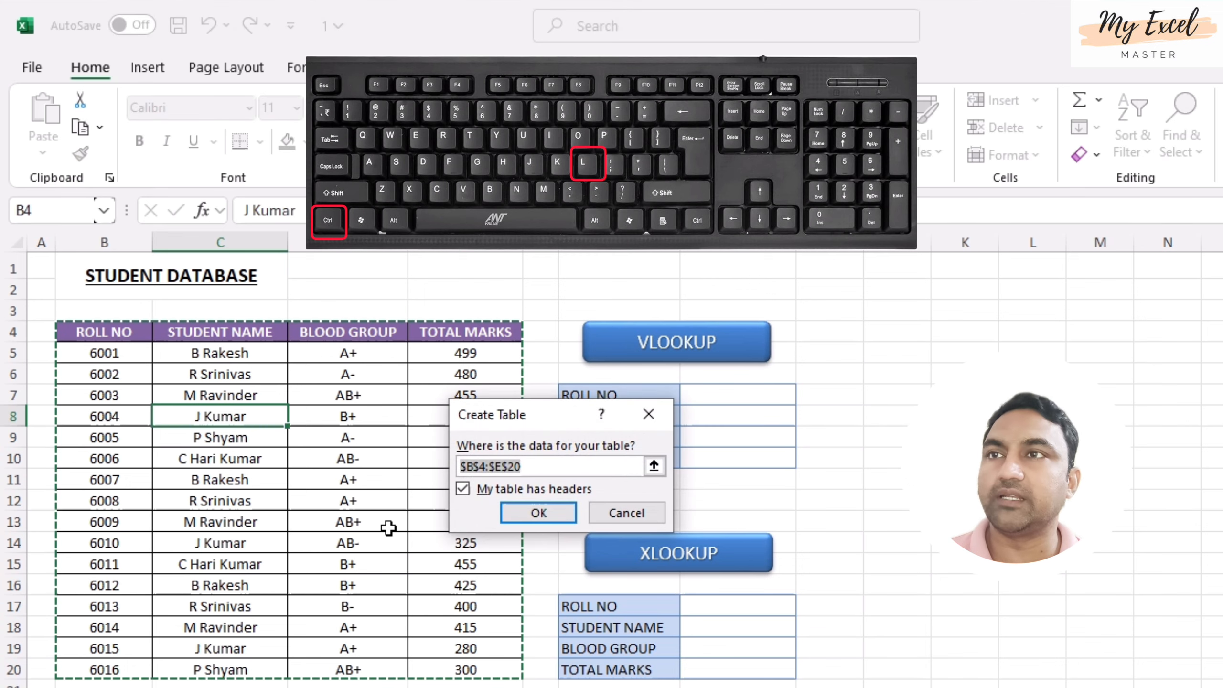
pyautogui.click(537, 519)
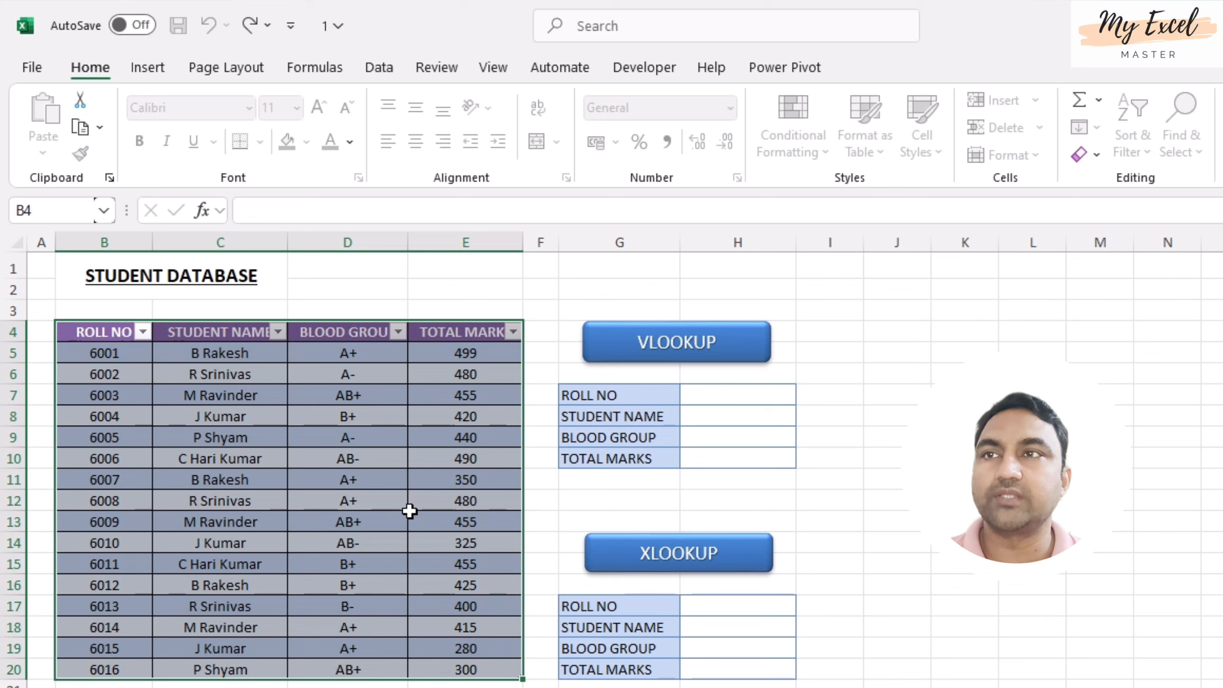
# Apply the light table style with a solid blue header and unshaded rows to the student table
pyautogui.click(244, 491)
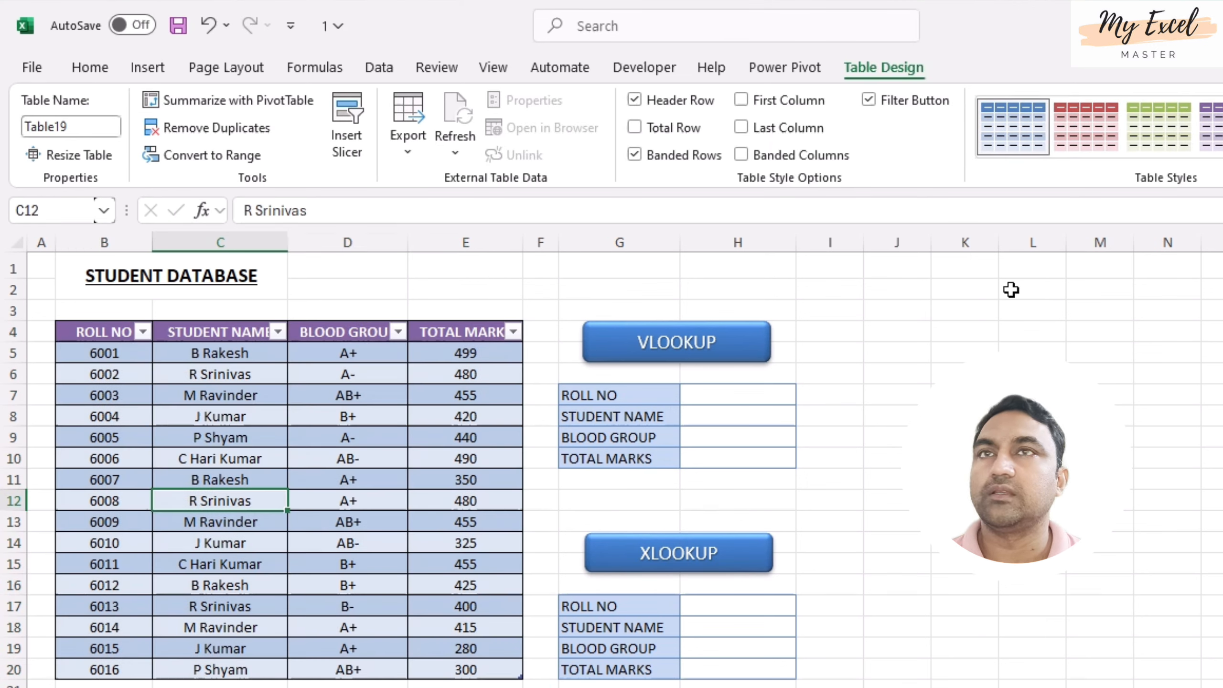
pyautogui.click(1222, 148)
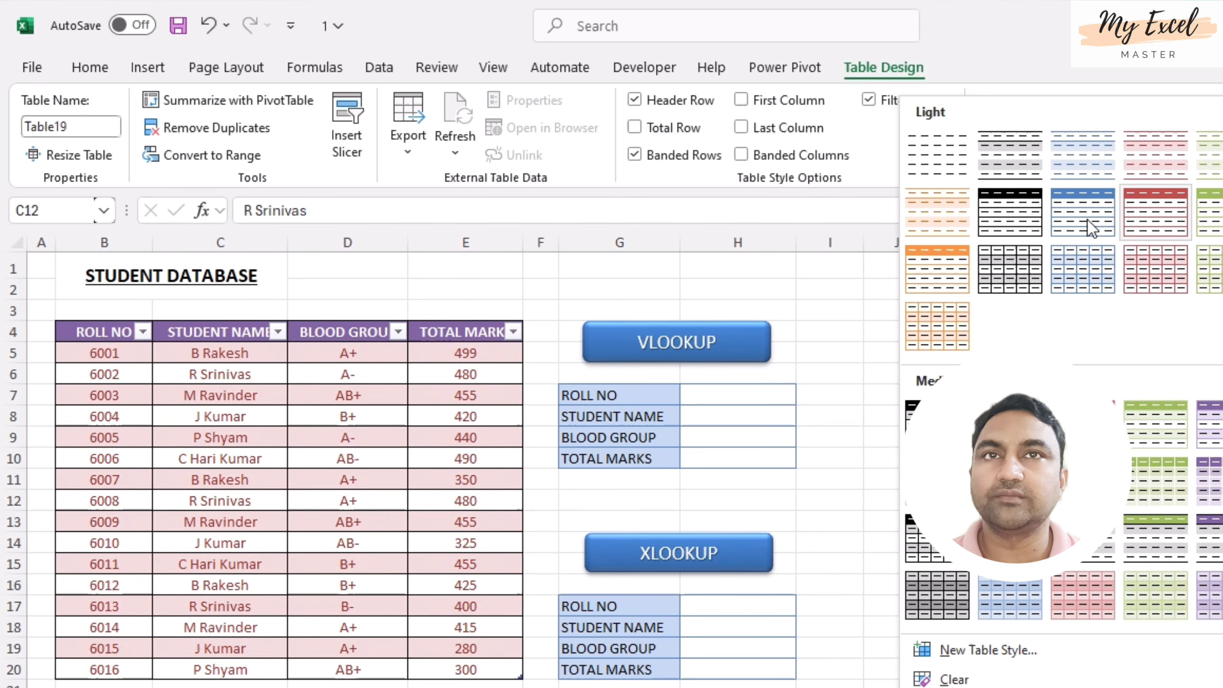
pyautogui.click(1087, 221)
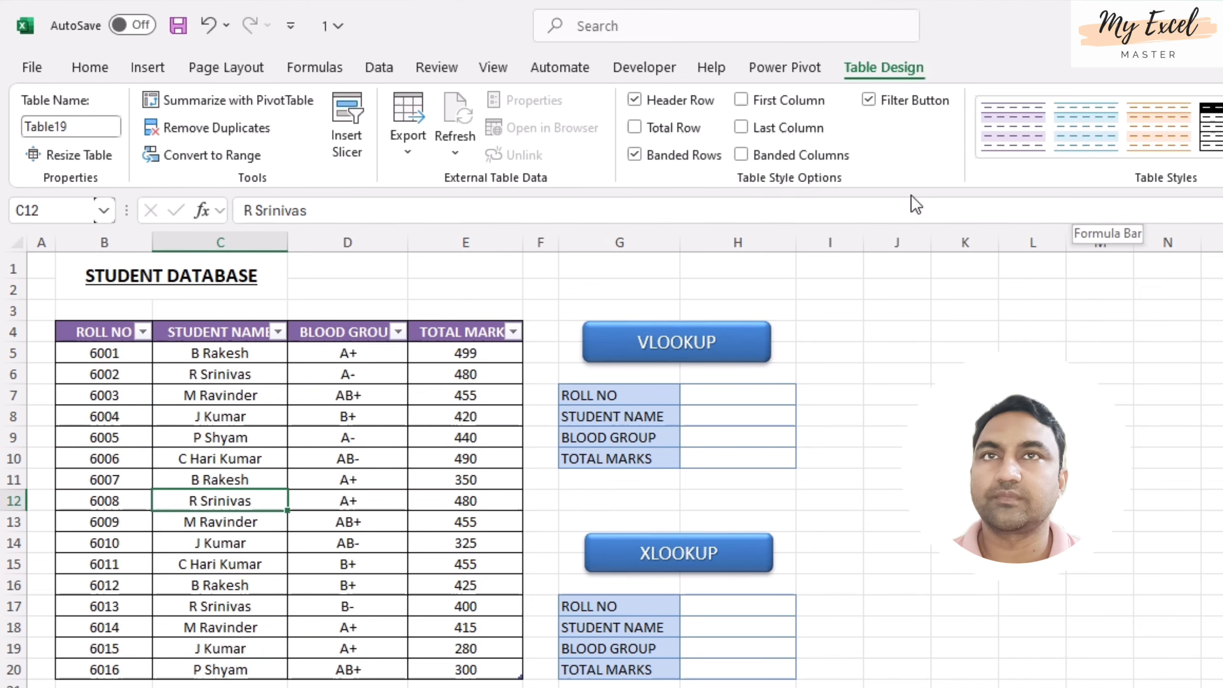
# Rename the student database table as Student
pyautogui.click(82, 132)
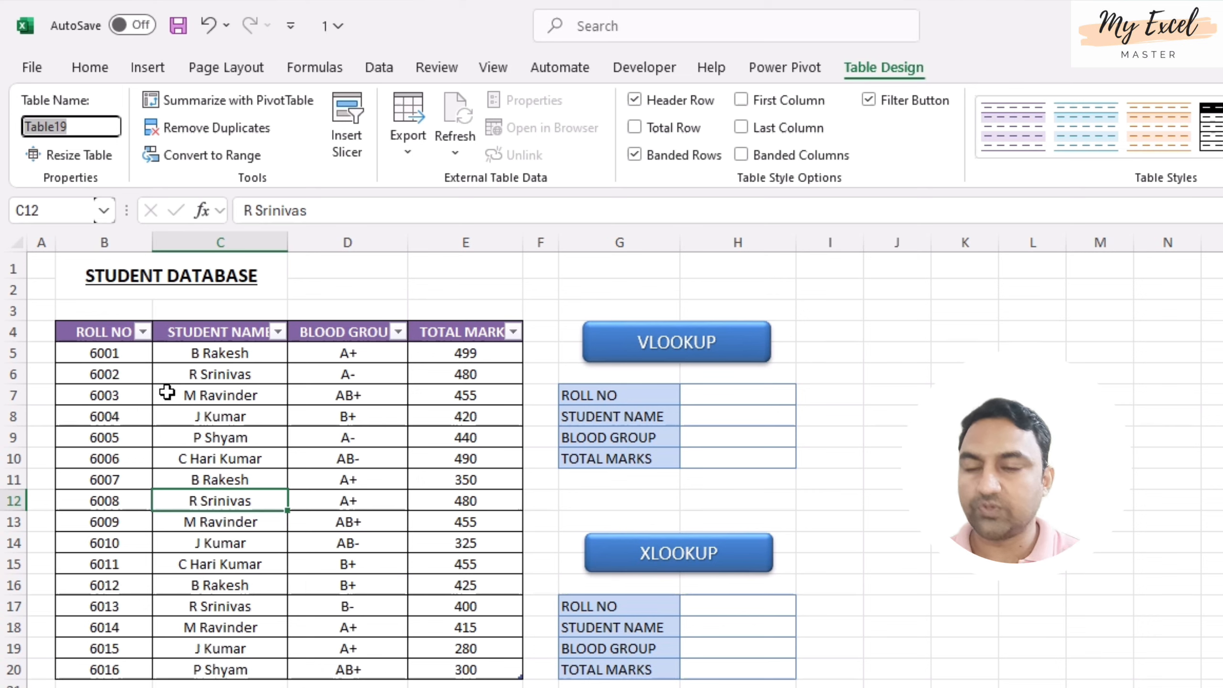
pyautogui.write('St')
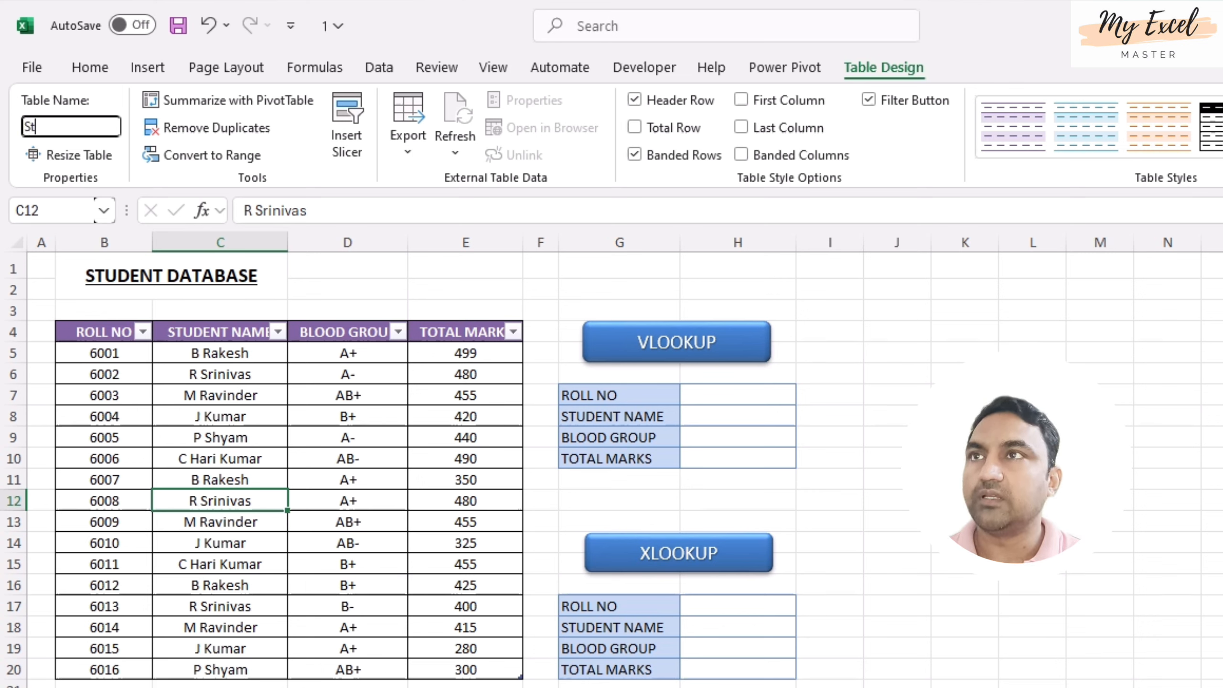
pyautogui.write('udent')
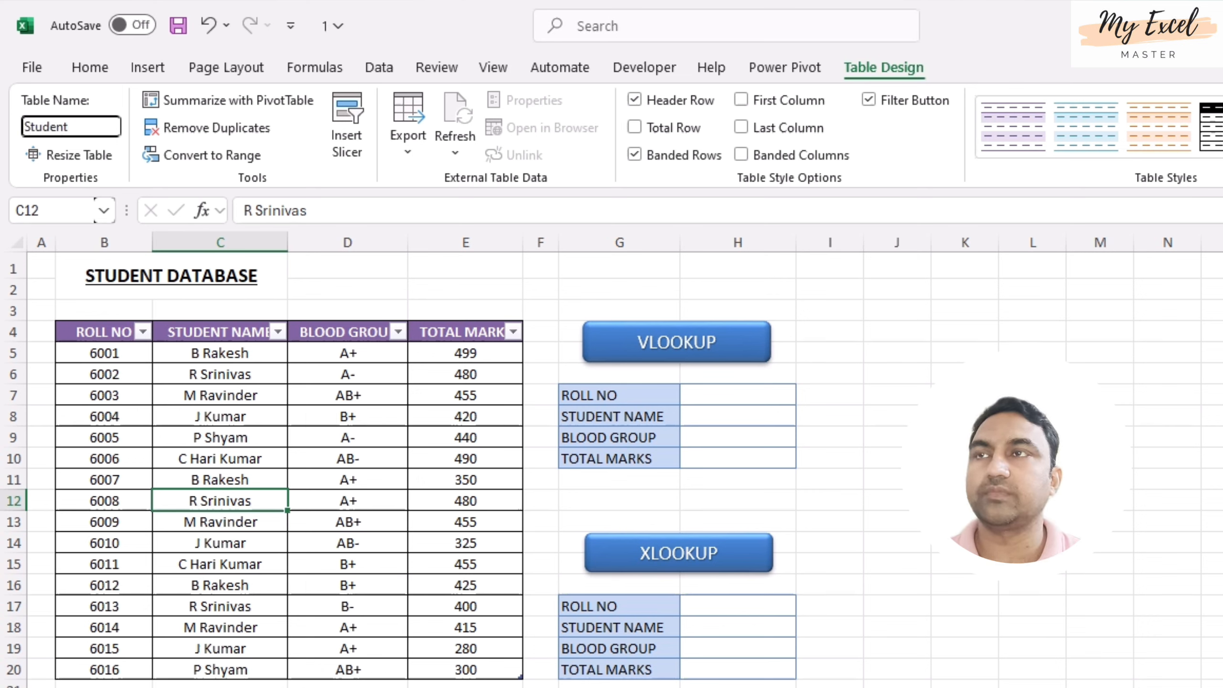
pyautogui.press('Return')
pyautogui.click(195, 409)
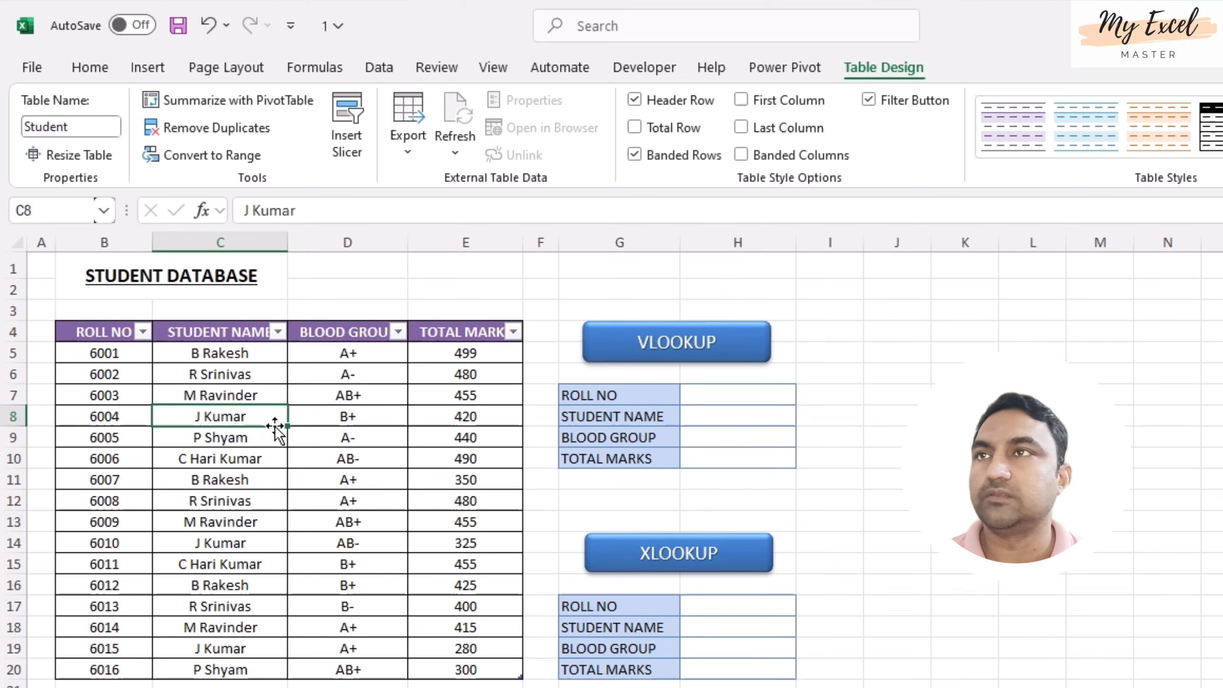
pyautogui.click(311, 455)
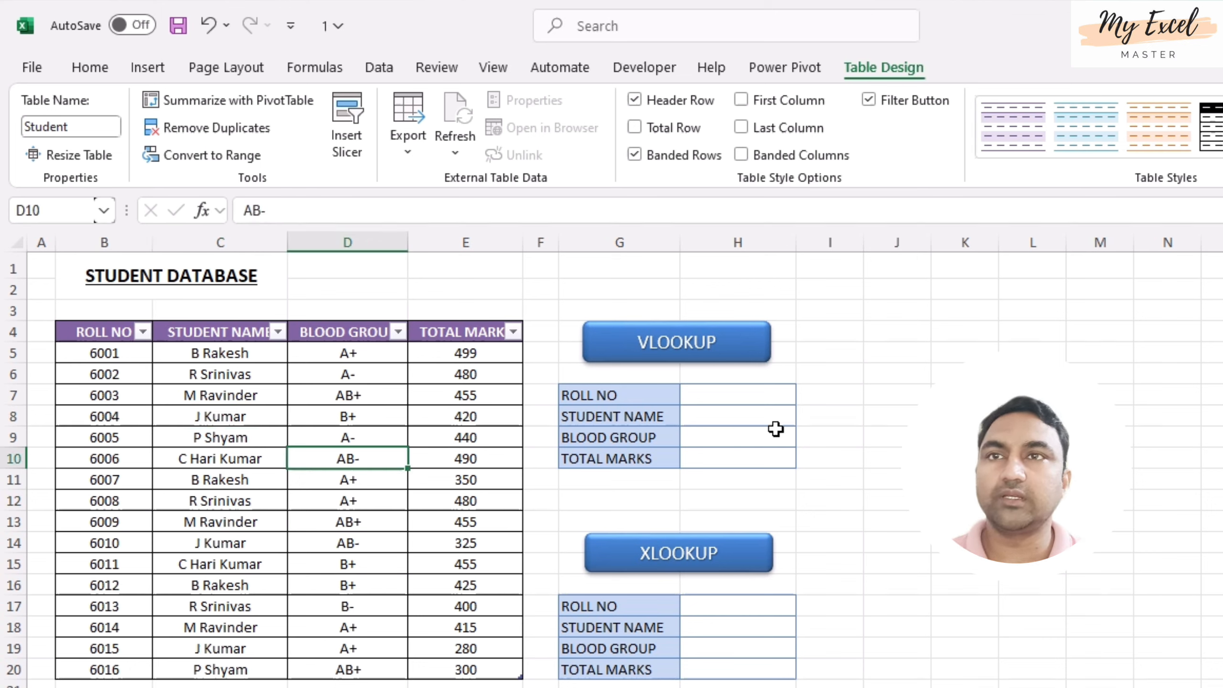
pyautogui.click(758, 388)
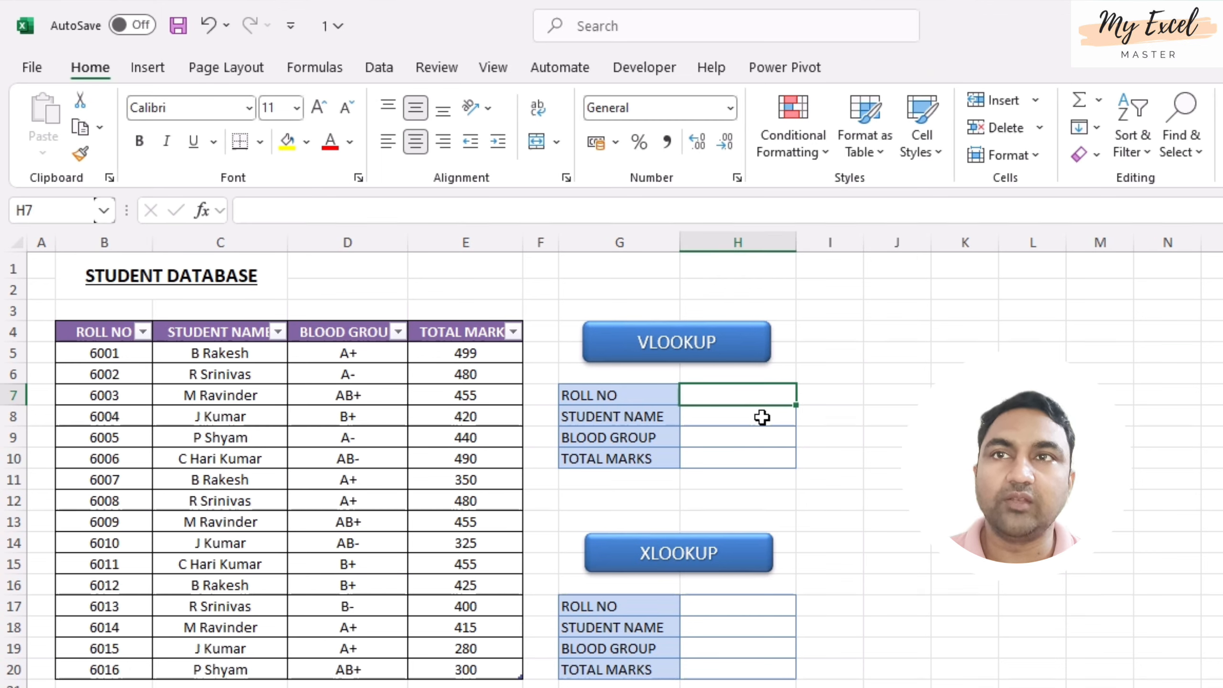
pyautogui.click(762, 417)
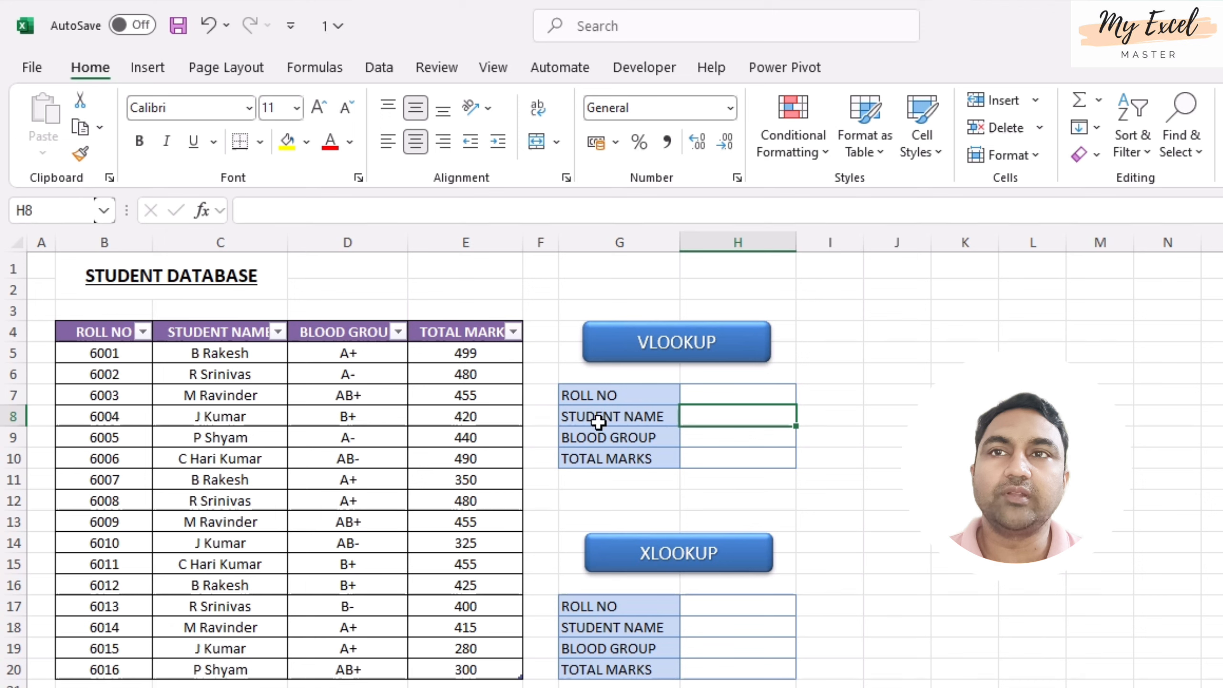
pyautogui.click(727, 436)
pyautogui.click(732, 458)
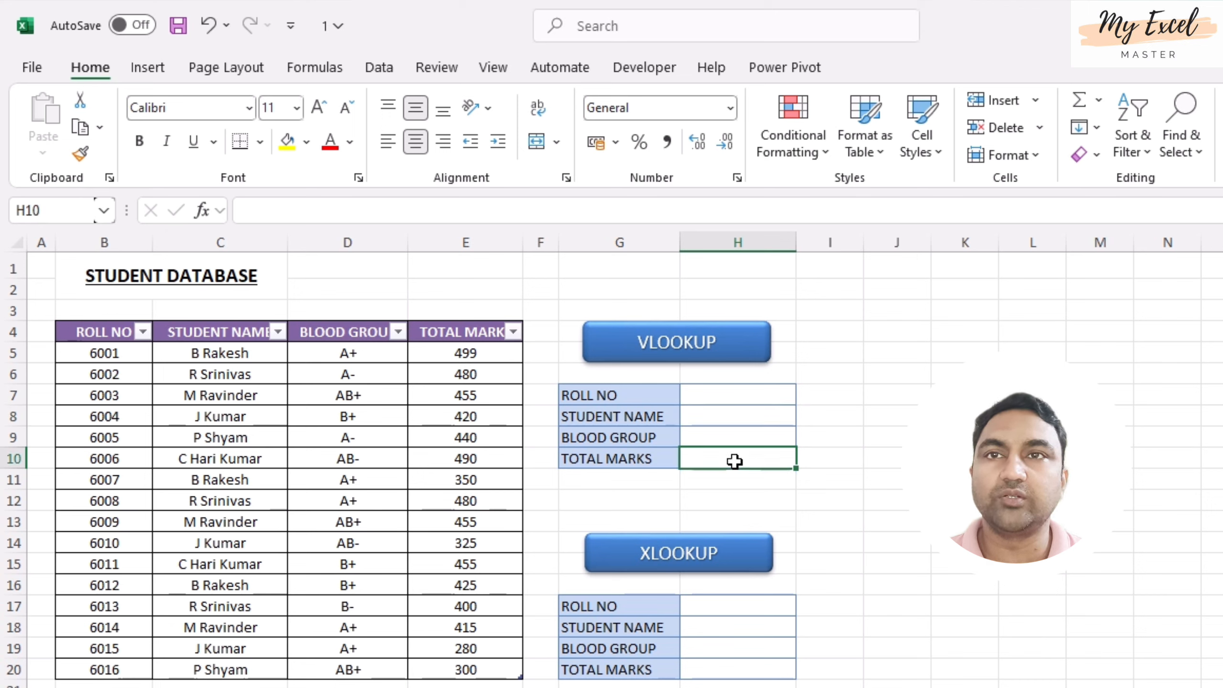
# Enter =VLOOKUP(H7,Student,2,FALSE) in cell H8 to look up the student name by roll number
pyautogui.click(727, 419)
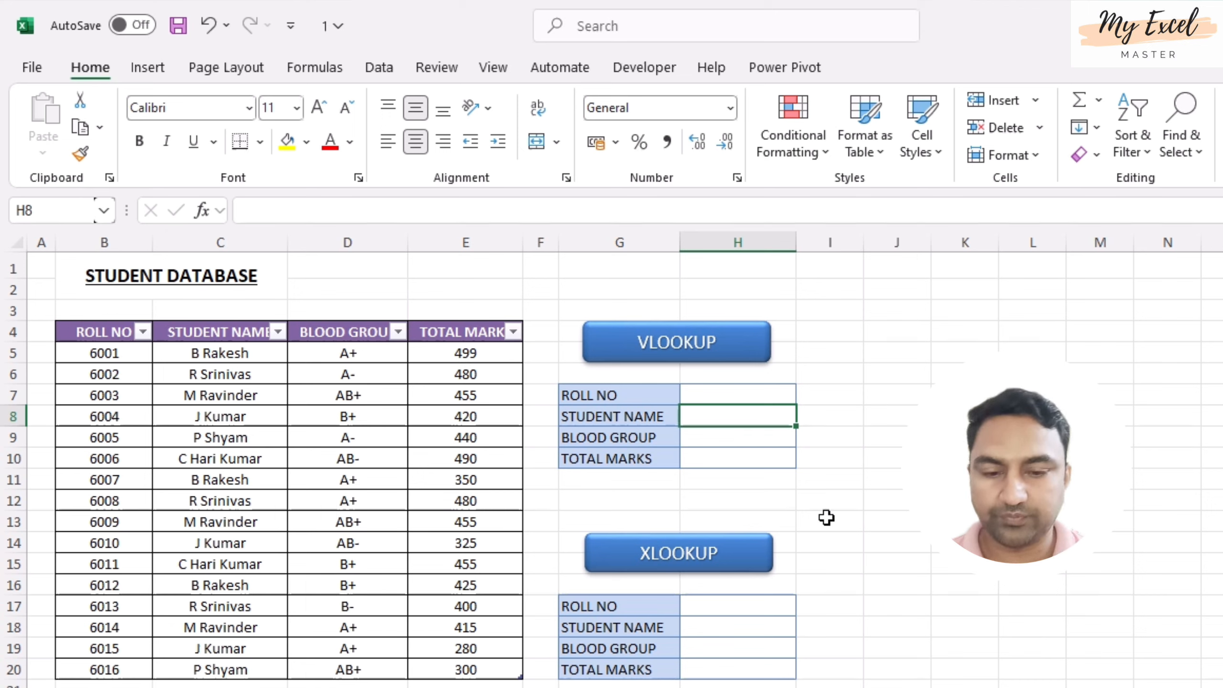
pyautogui.write('=vlo')
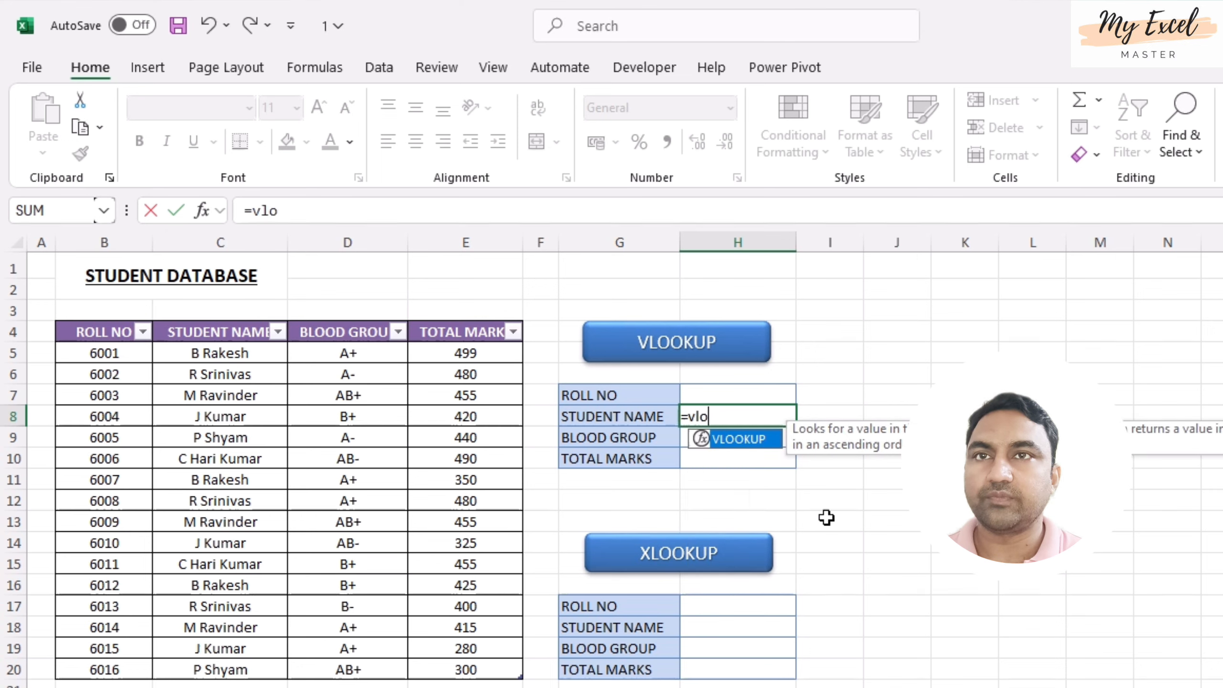
pyautogui.write('okup(')
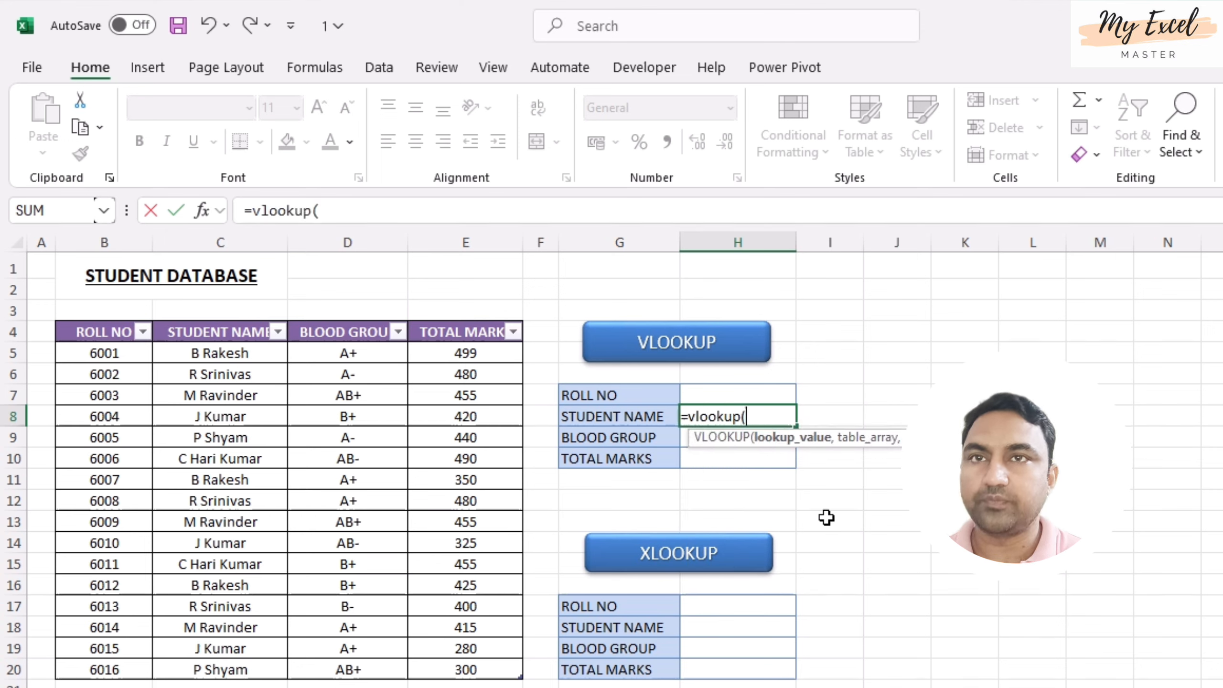
pyautogui.click(335, 211)
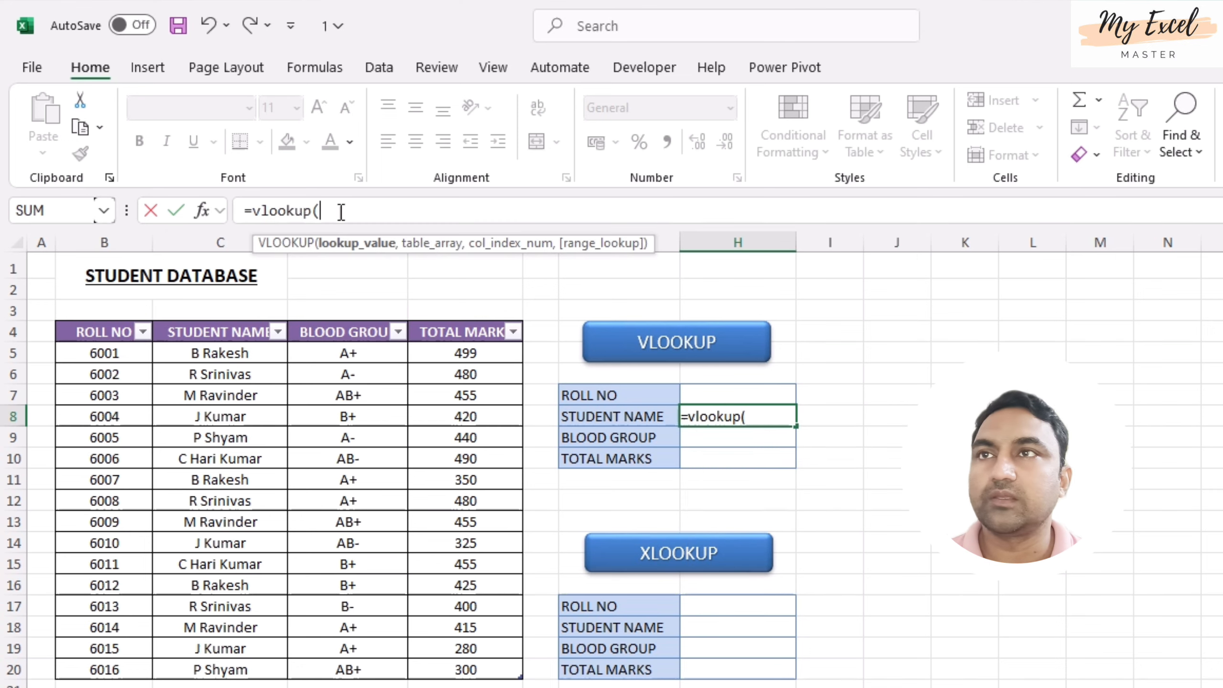
pyautogui.click(739, 396)
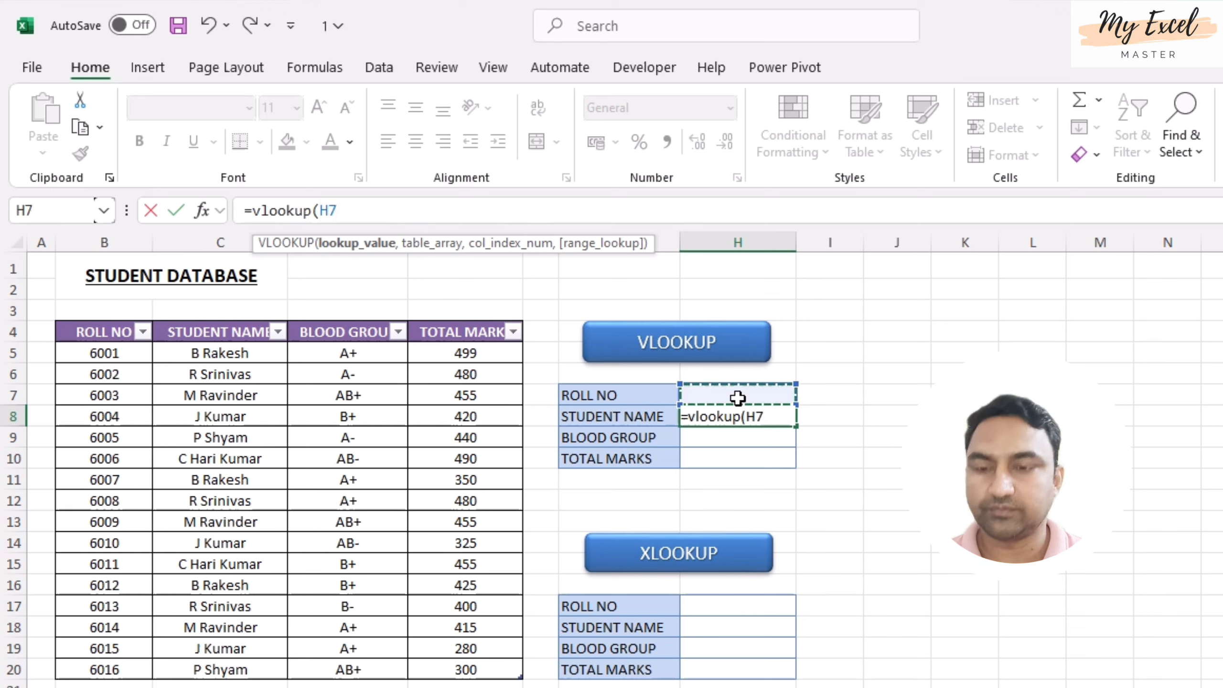
pyautogui.write(',')
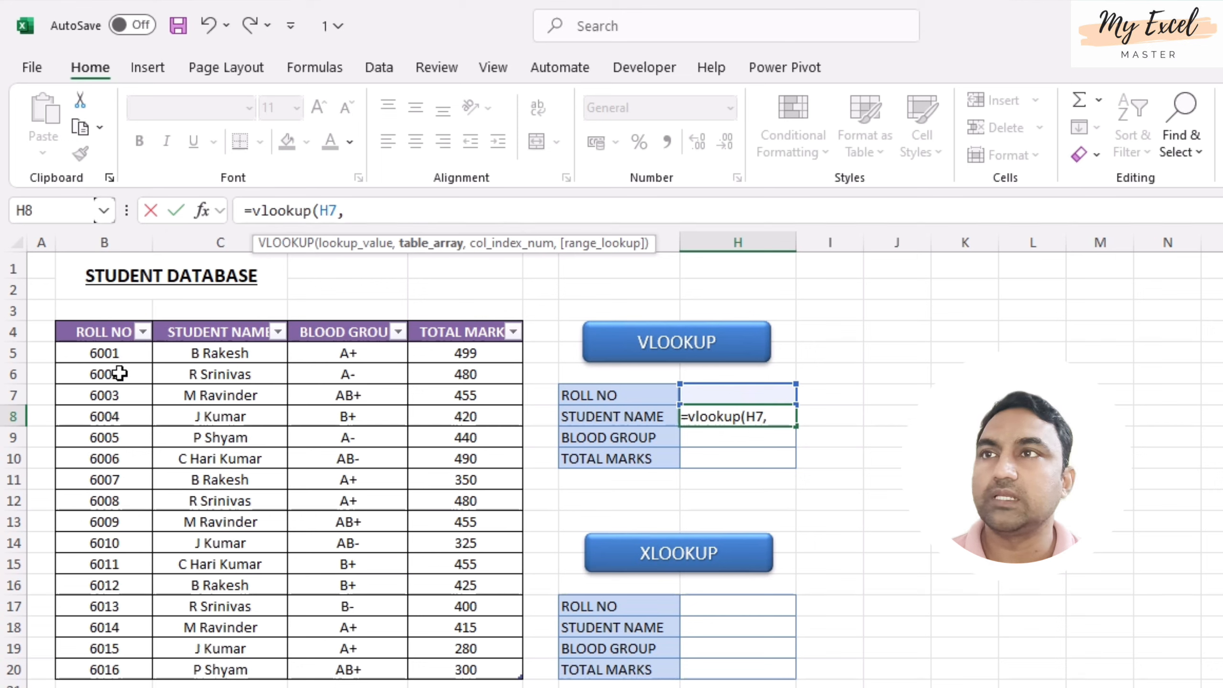
pyautogui.click(52, 319)
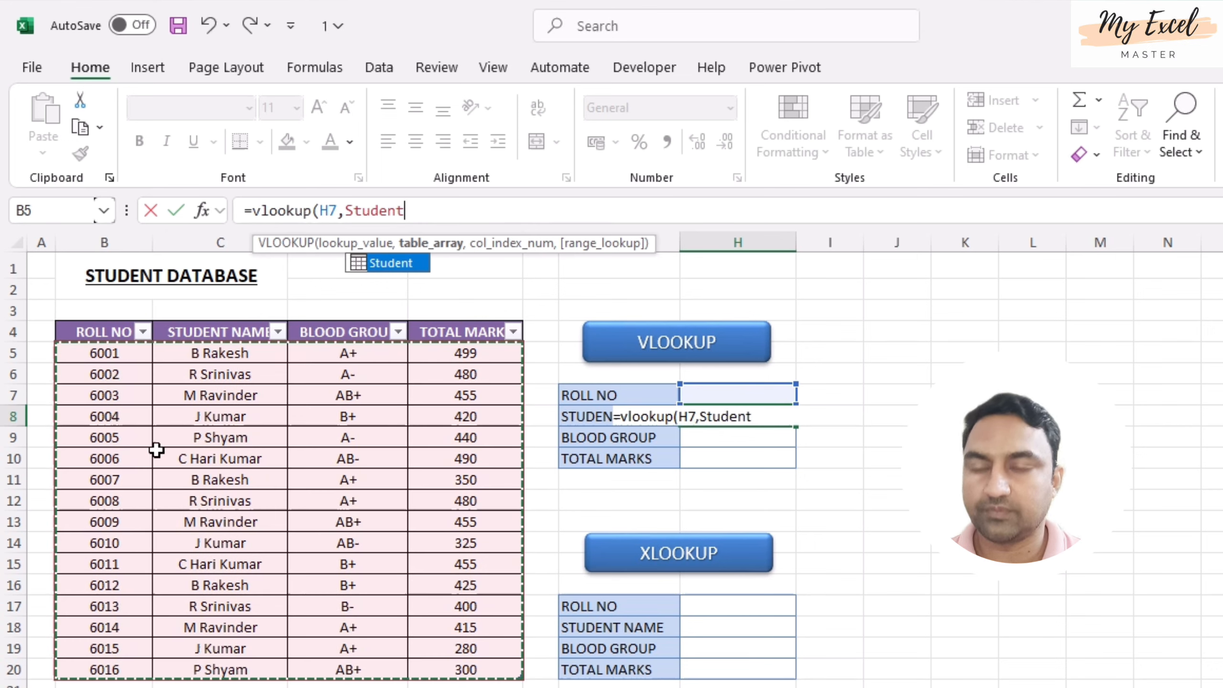
pyautogui.write(',')
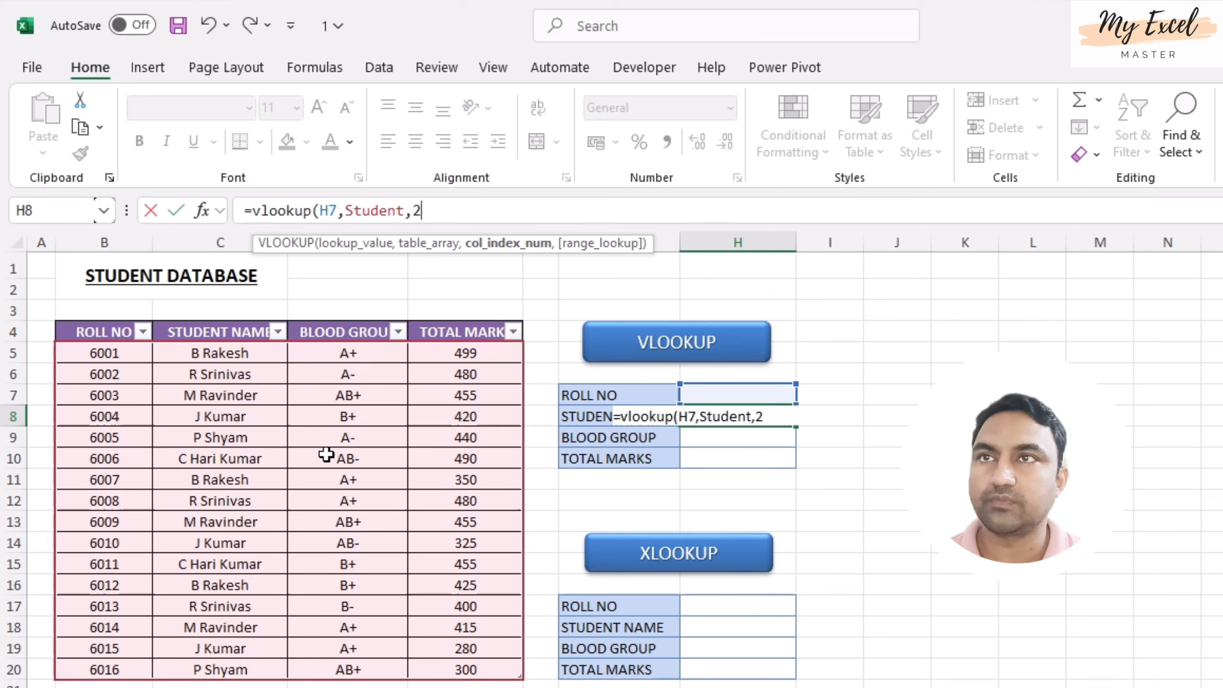
pyautogui.write('2,')
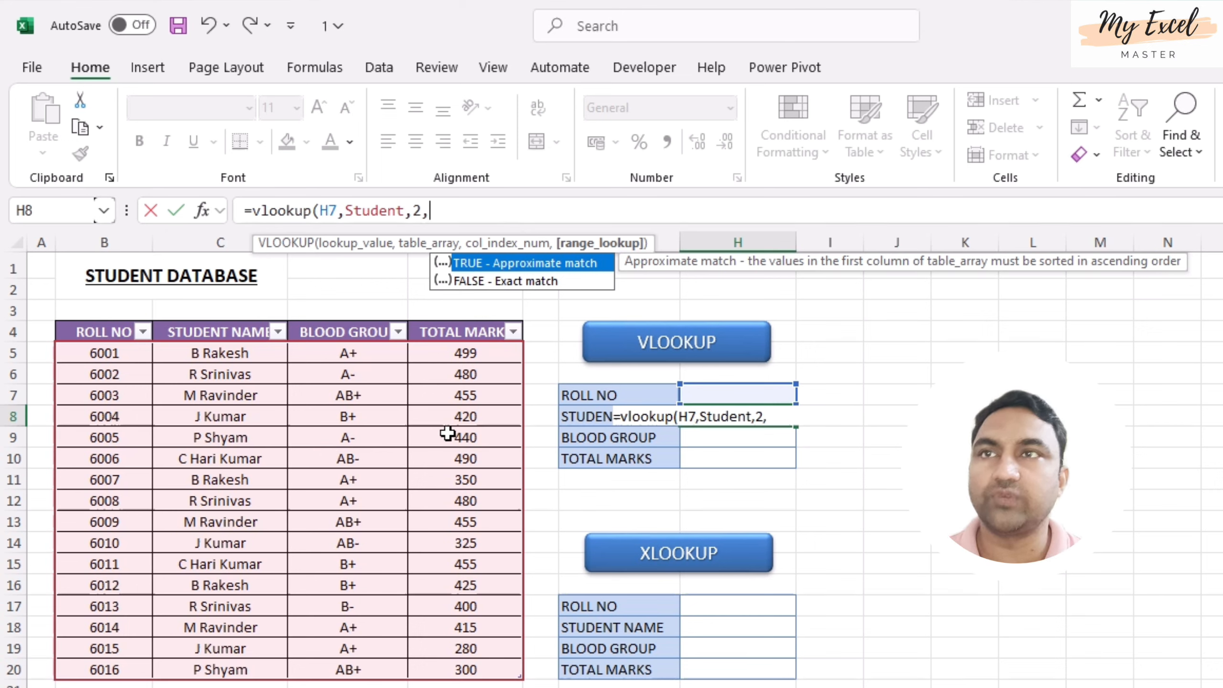
pyautogui.write('false')
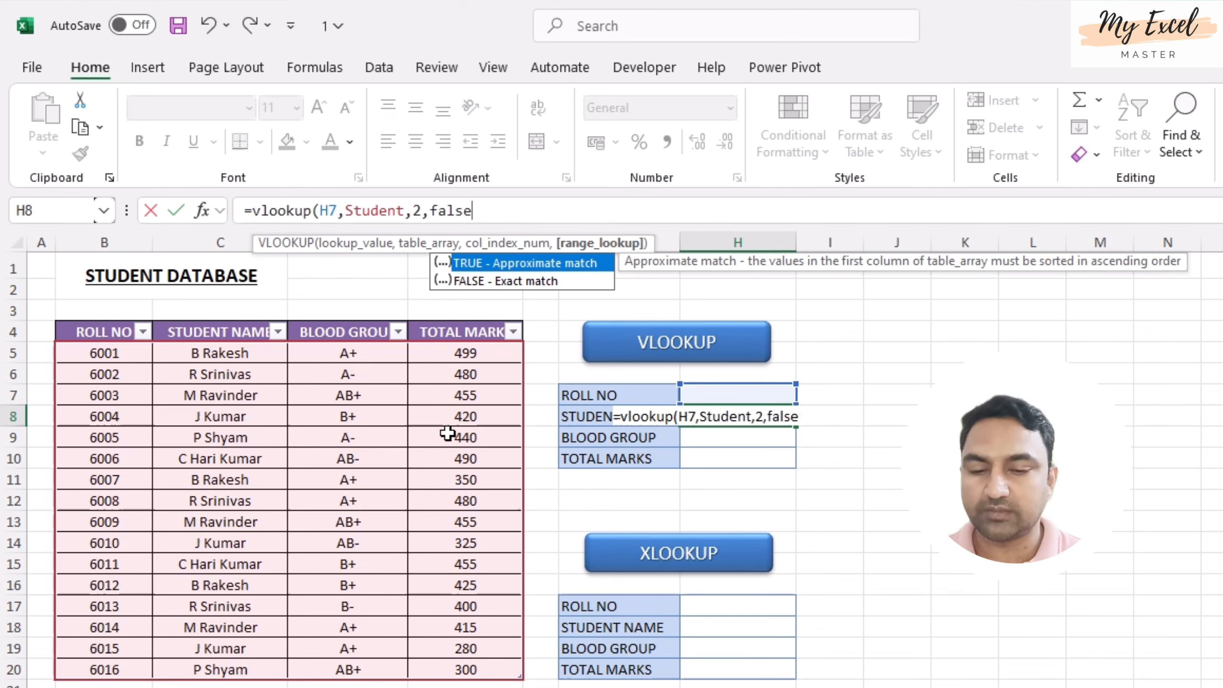
pyautogui.write(')')
pyautogui.press('Return')
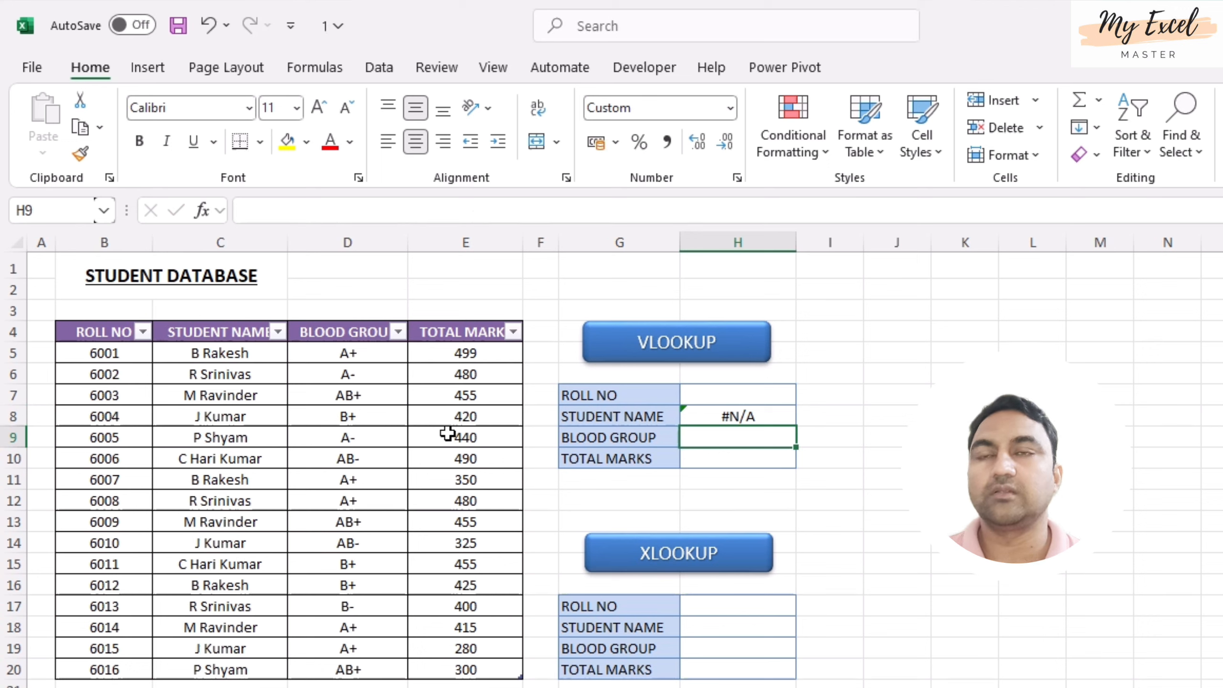
# Enter the roll number of the table's first student in cell H7 to test the student name lookup
pyautogui.click(724, 416)
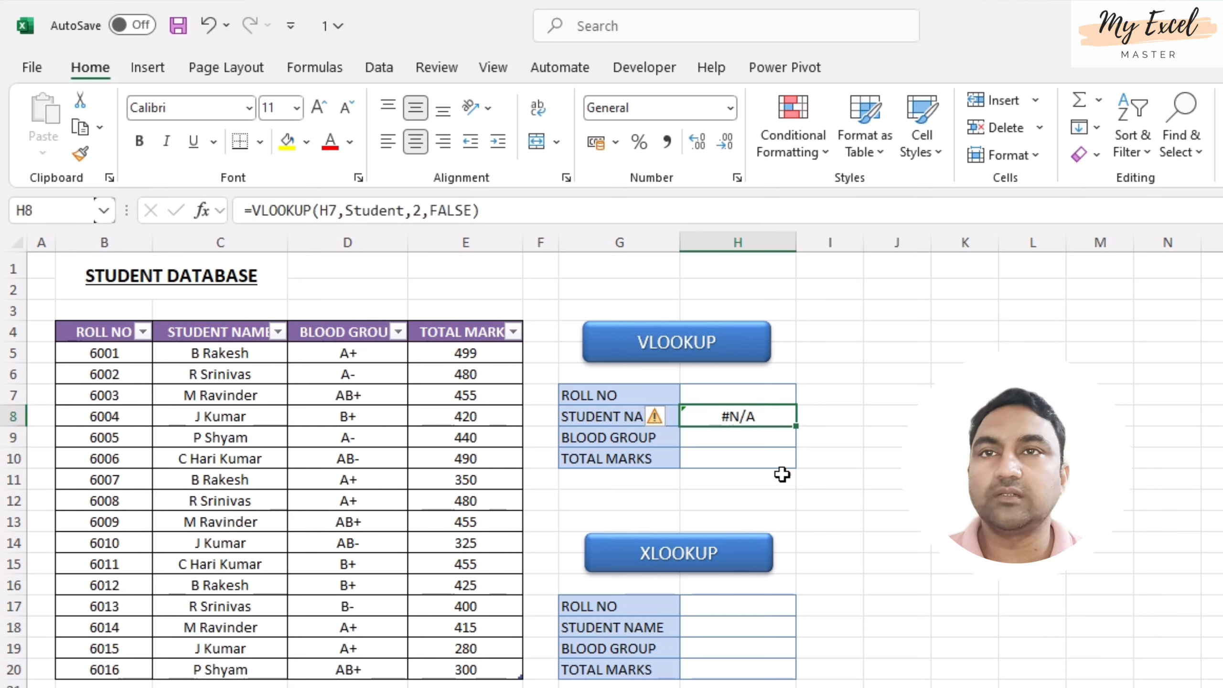
pyautogui.click(769, 396)
pyautogui.click(773, 415)
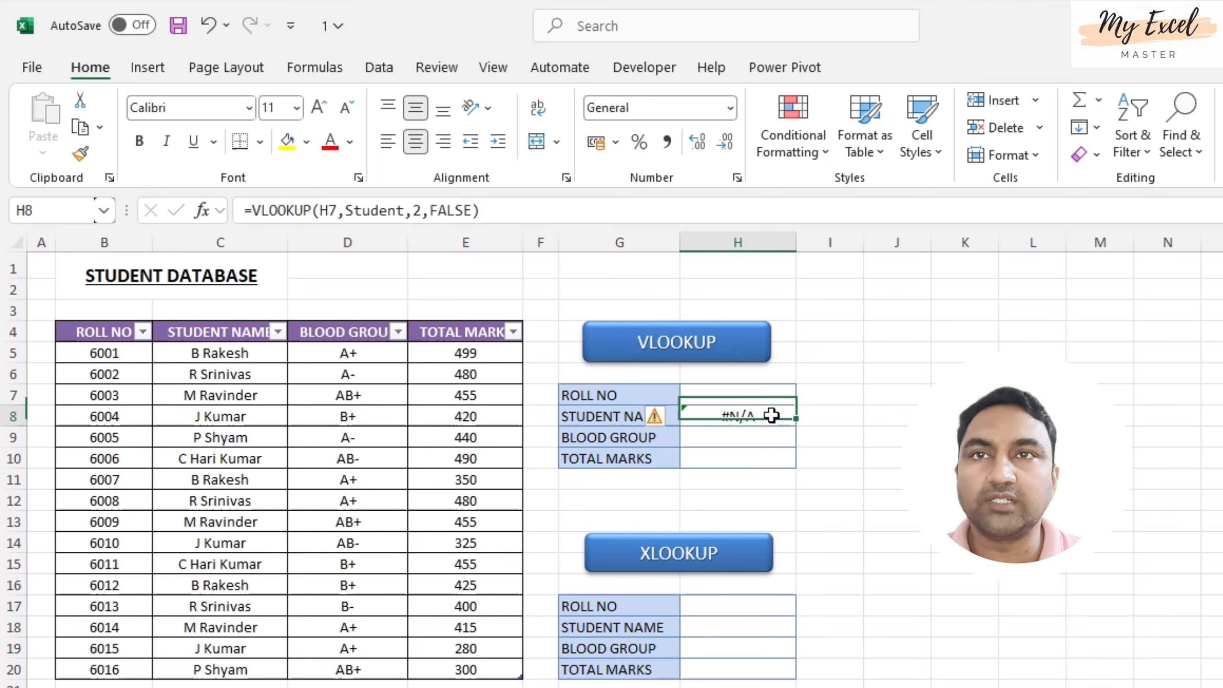
pyautogui.click(760, 394)
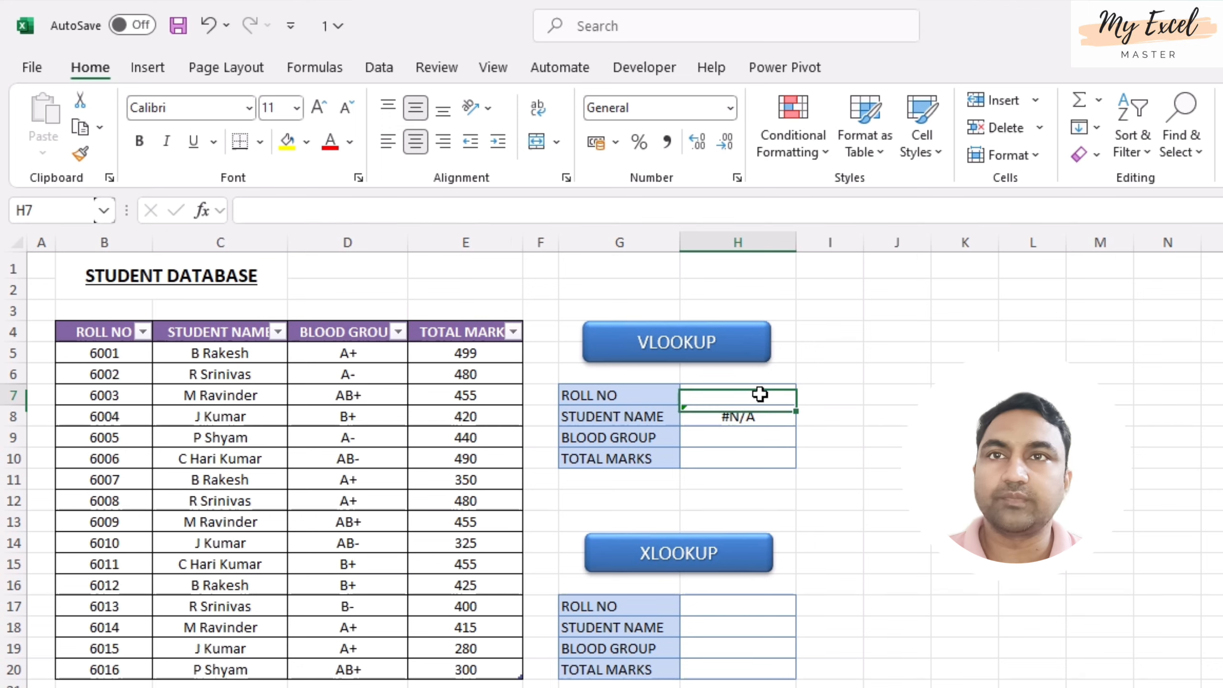
pyautogui.write('60')
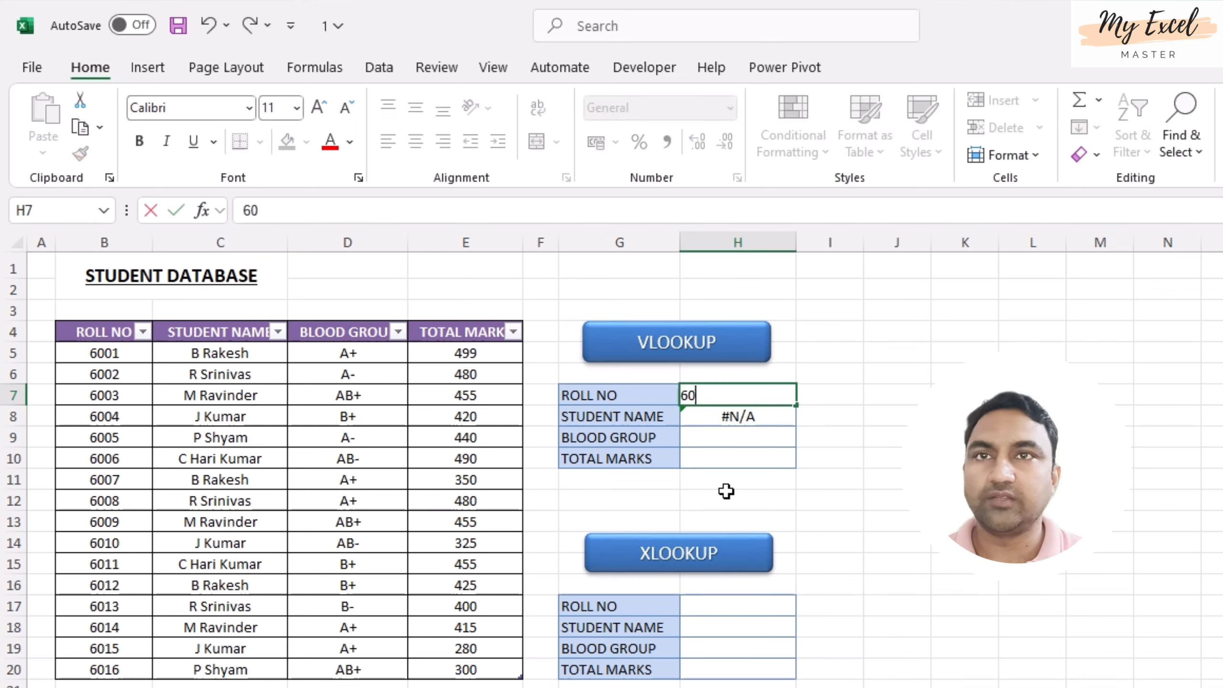
pyautogui.write('01')
pyautogui.press('Return')
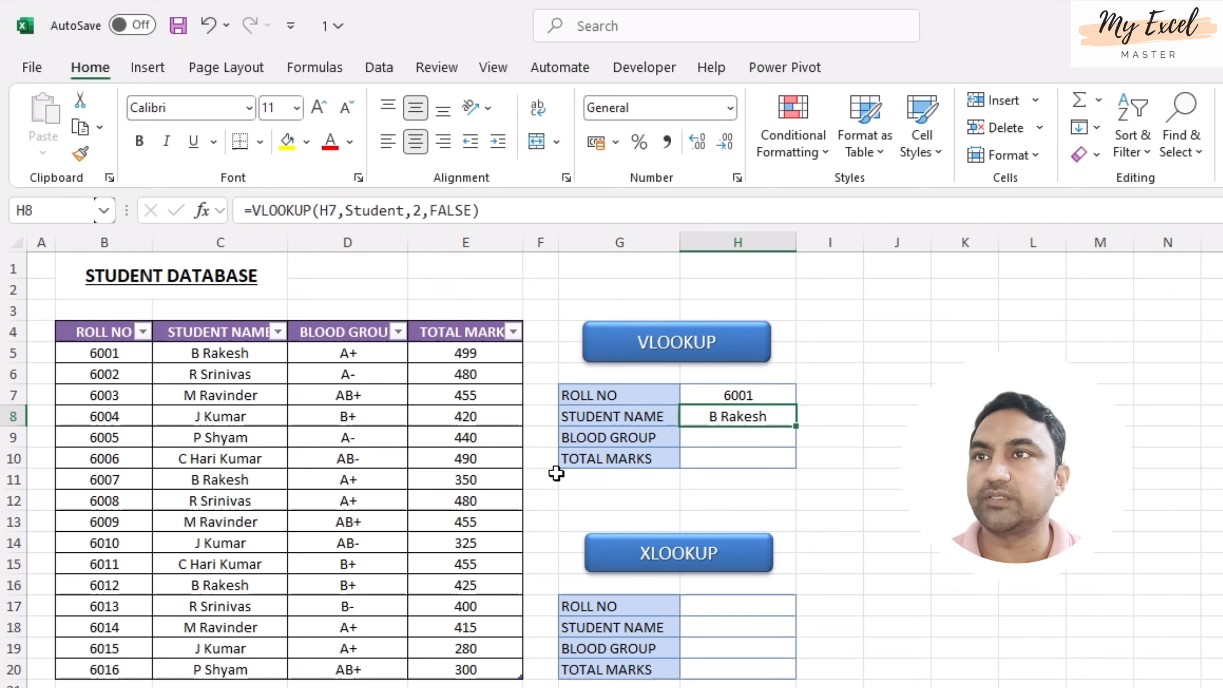
# Replace the roll number in cell H7 with that of the table's second student
pyautogui.press('Up')
pyautogui.write('600')
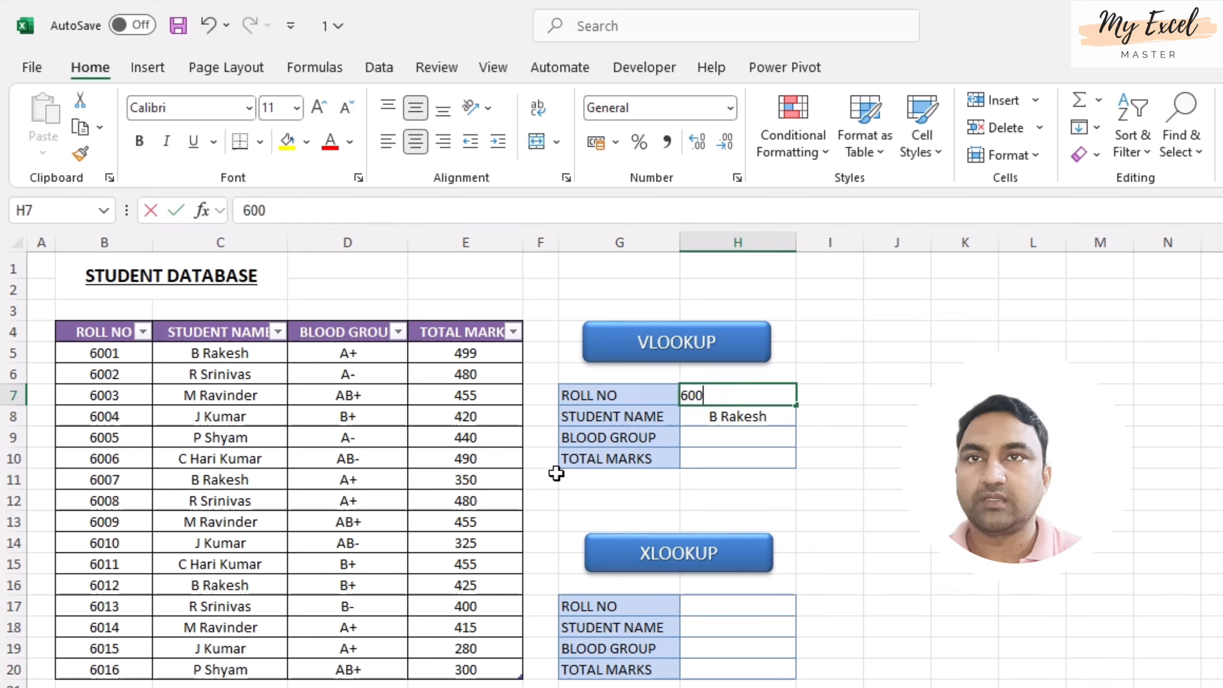
pyautogui.write('2')
pyautogui.press('Return')
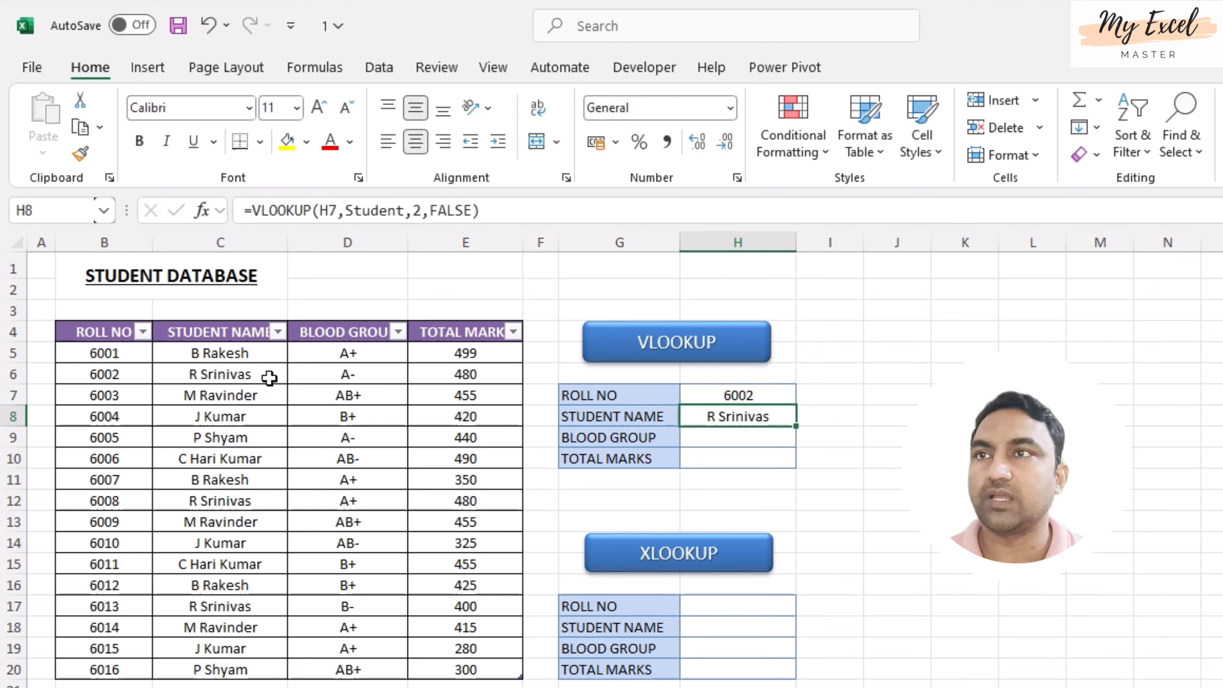
# Enter =VLOOKUP(H7,Student,3,FALSE) in cell H9 to look up the blood group by roll number
pyautogui.click(752, 437)
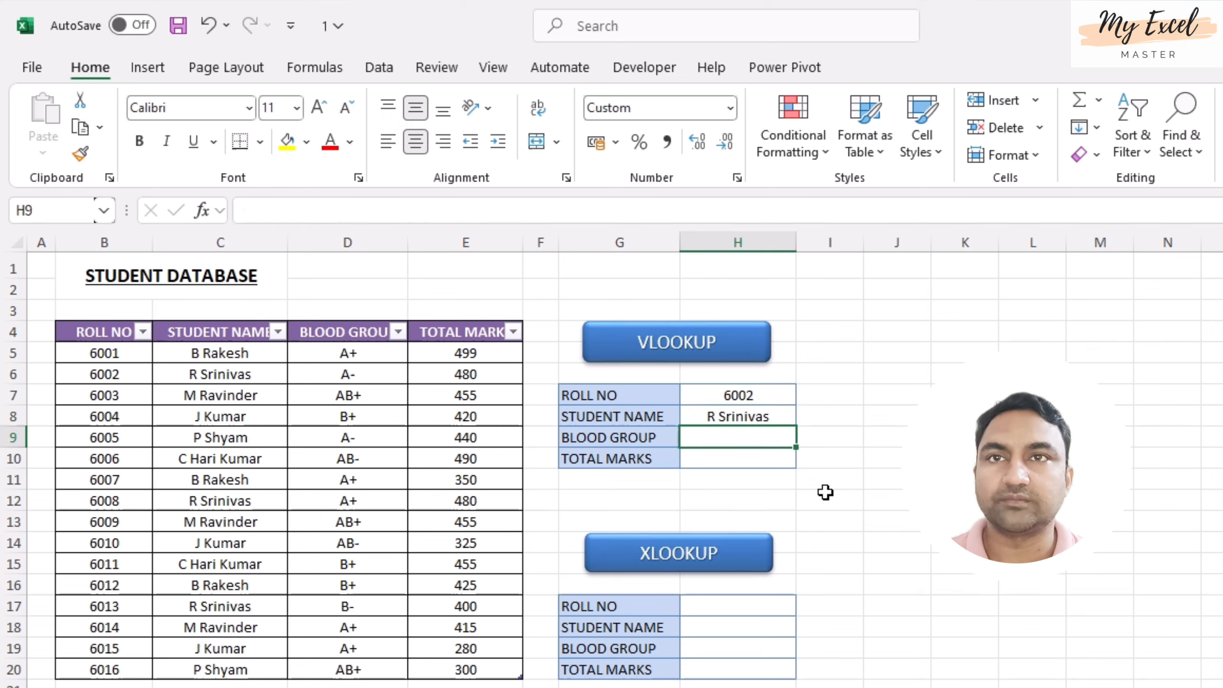
pyautogui.write('=')
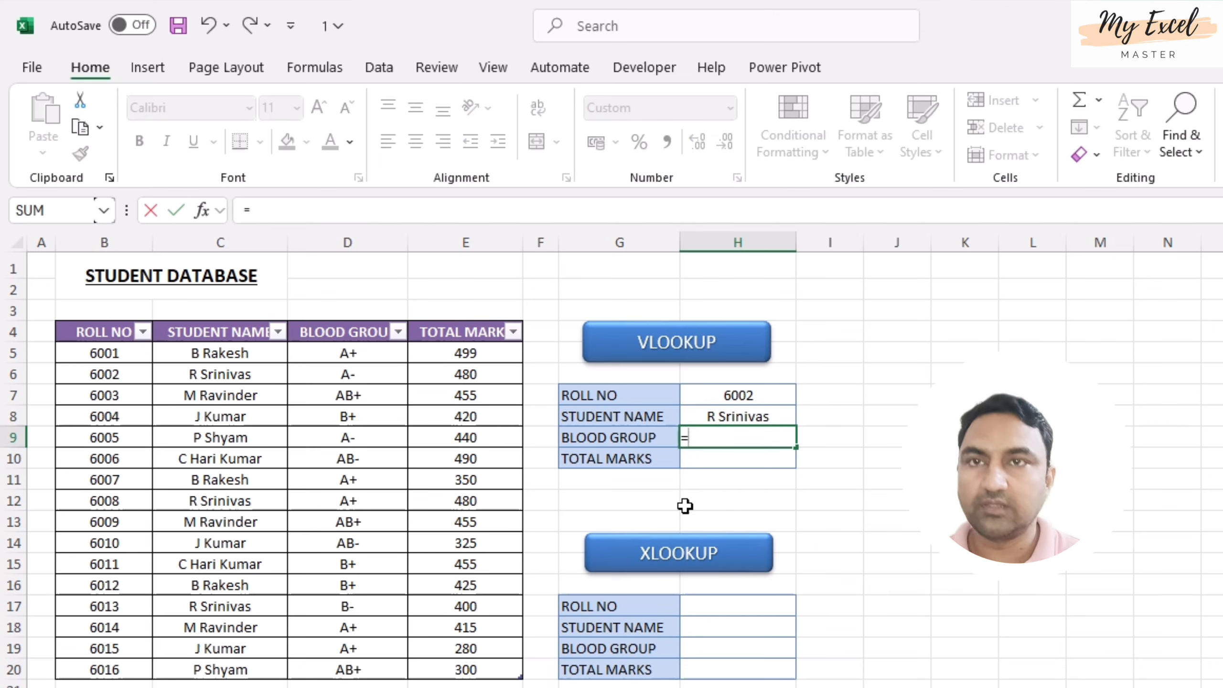
pyautogui.write('vloo')
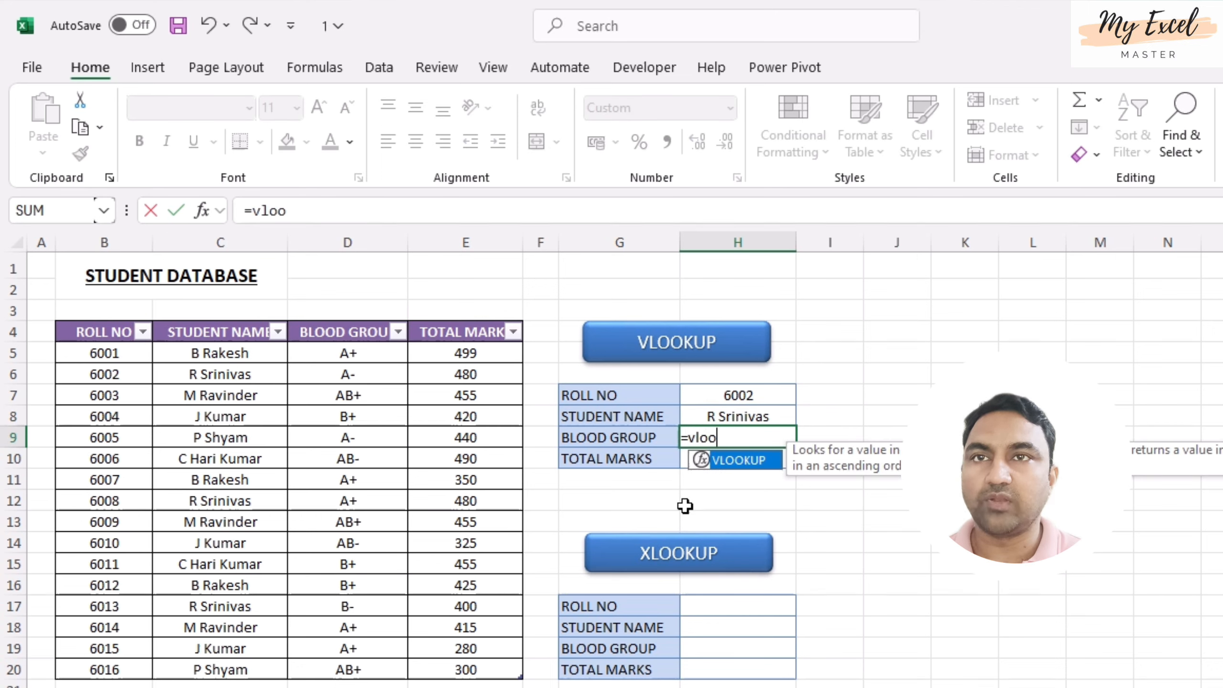
pyautogui.write('kup(')
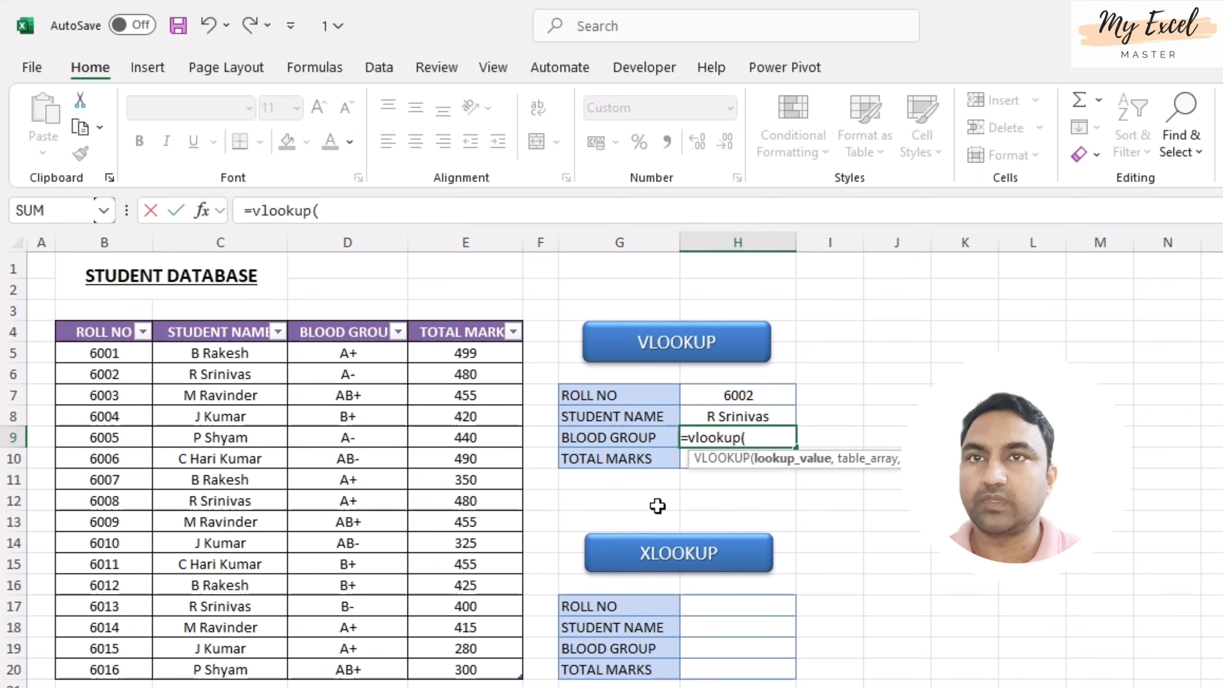
pyautogui.click(744, 396)
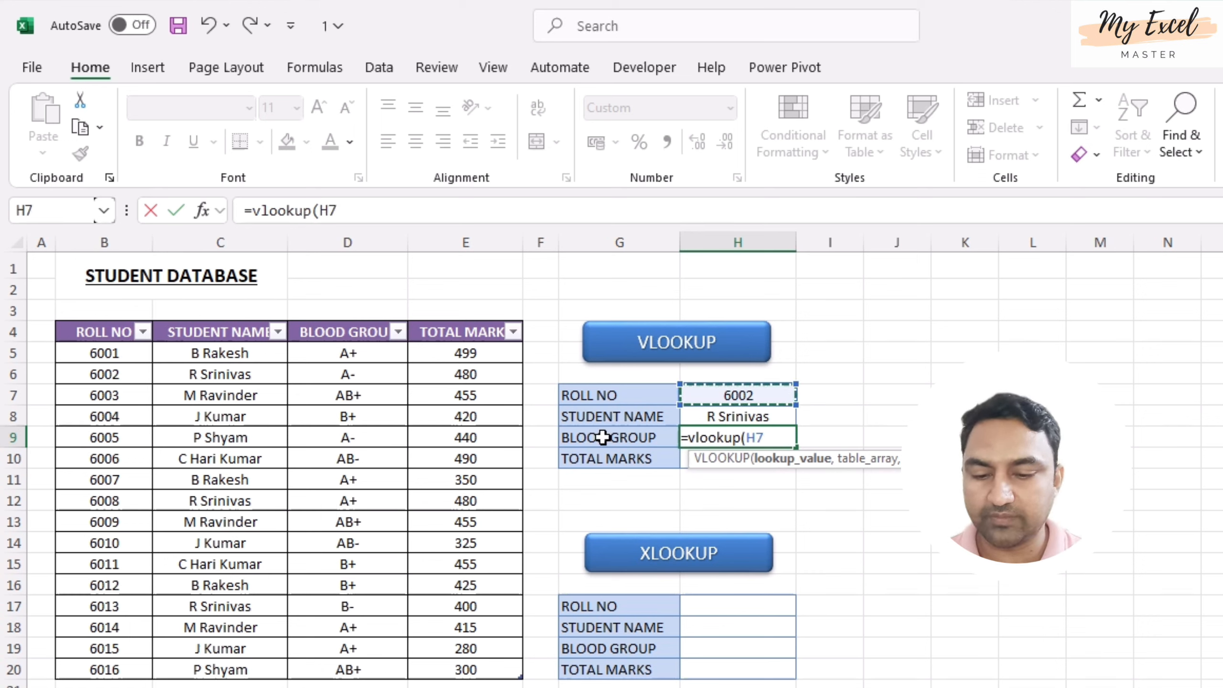
pyautogui.write(',')
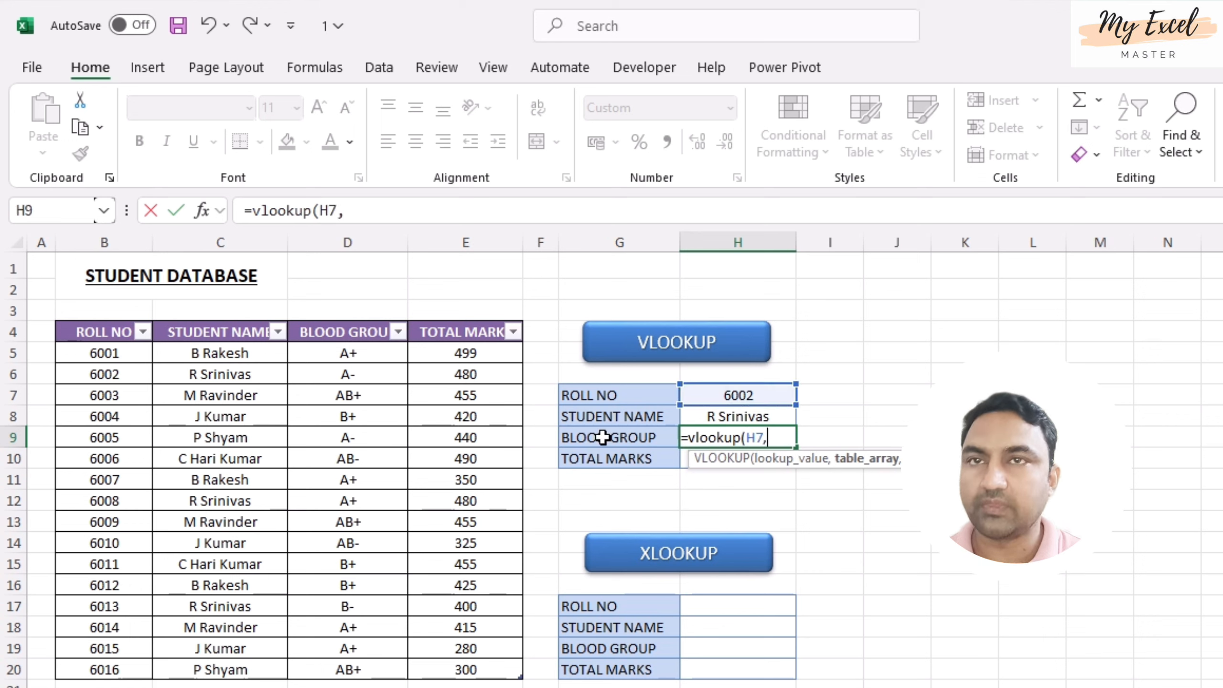
pyautogui.click(57, 318)
pyautogui.write(',')
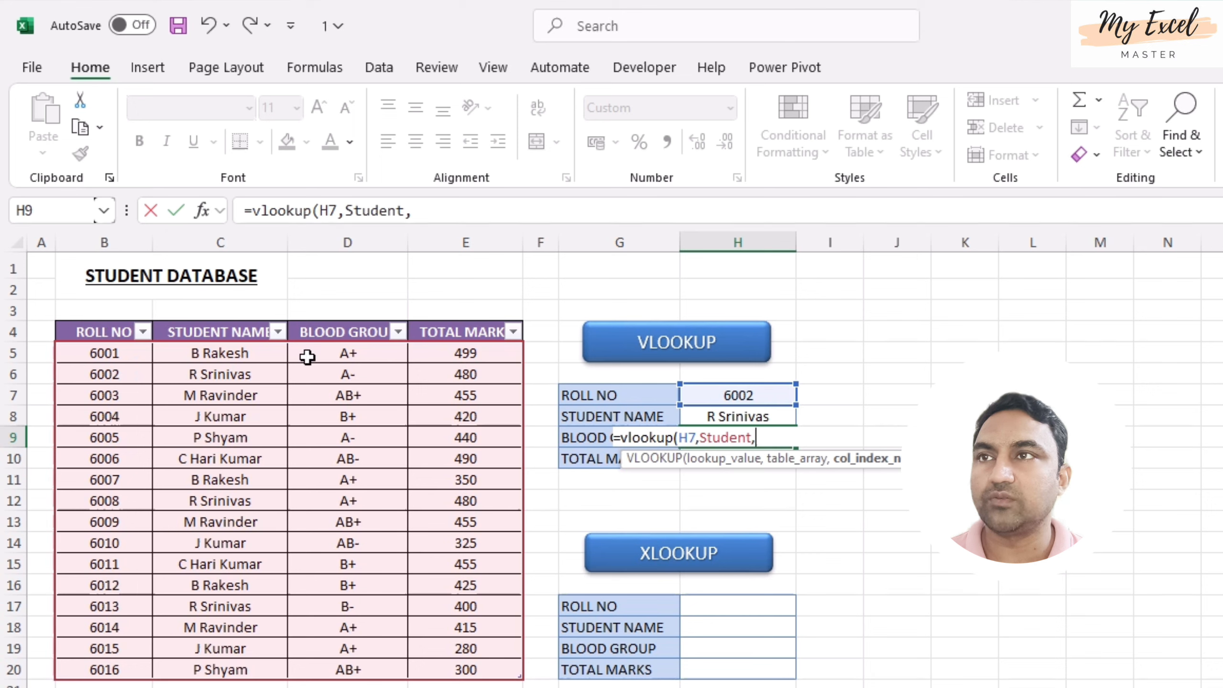
pyautogui.write('3')
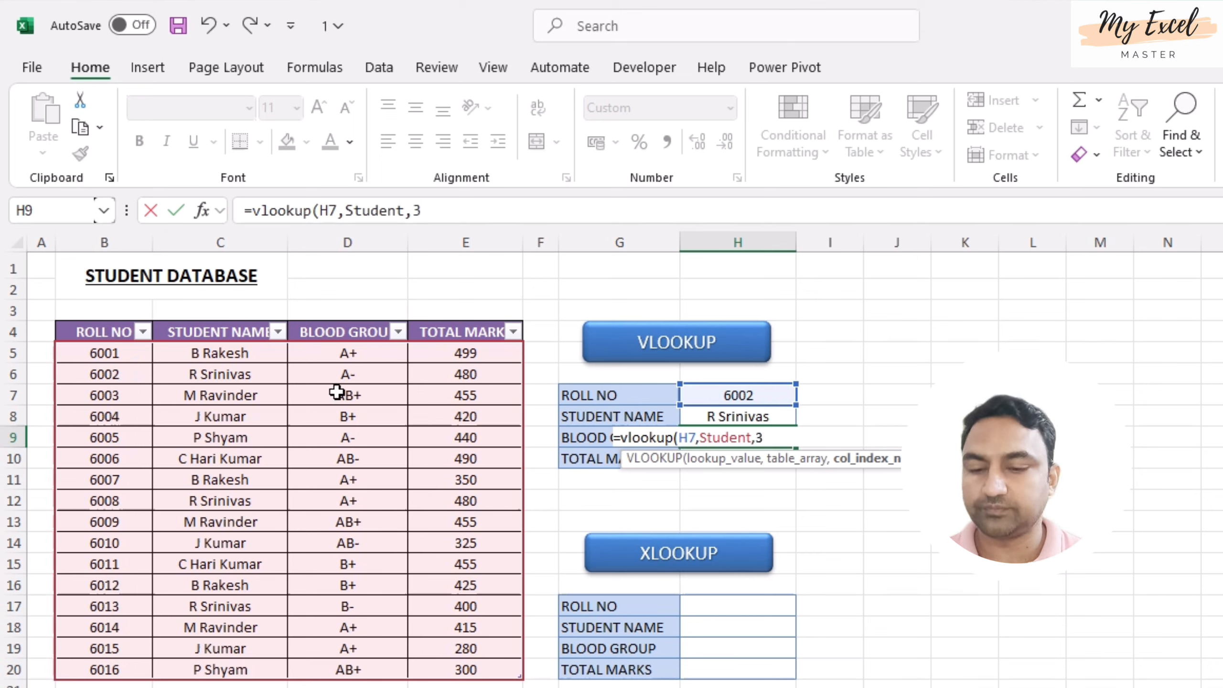
pyautogui.write(',false')
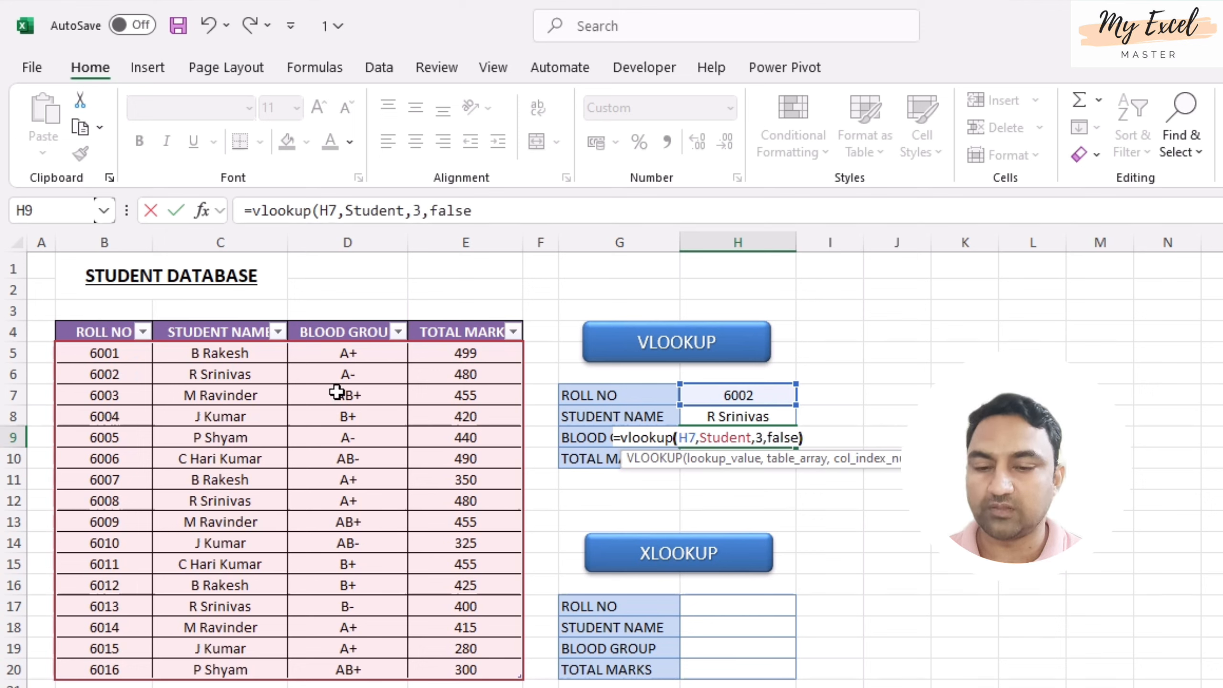
pyautogui.write(')')
pyautogui.press('Return')
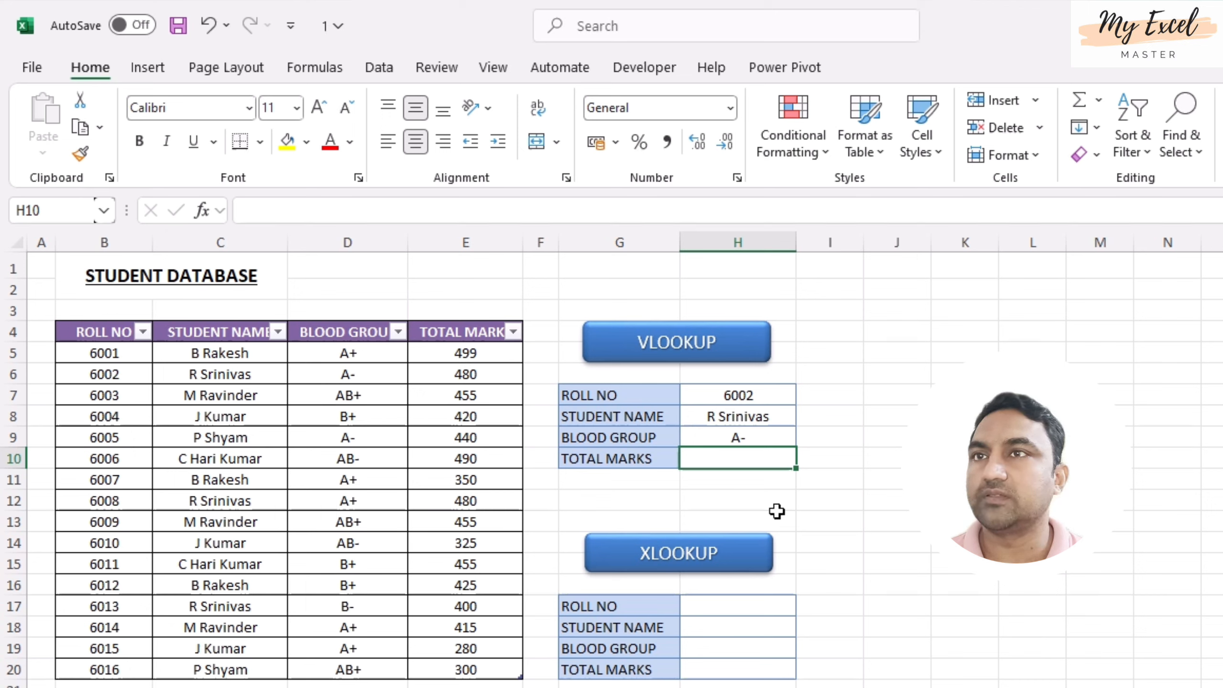
# Enter =VLOOKUP(H7,Student,4,FALSE) in cell H10 to look up the total marks, and check the result against the student table
pyautogui.write('=v')
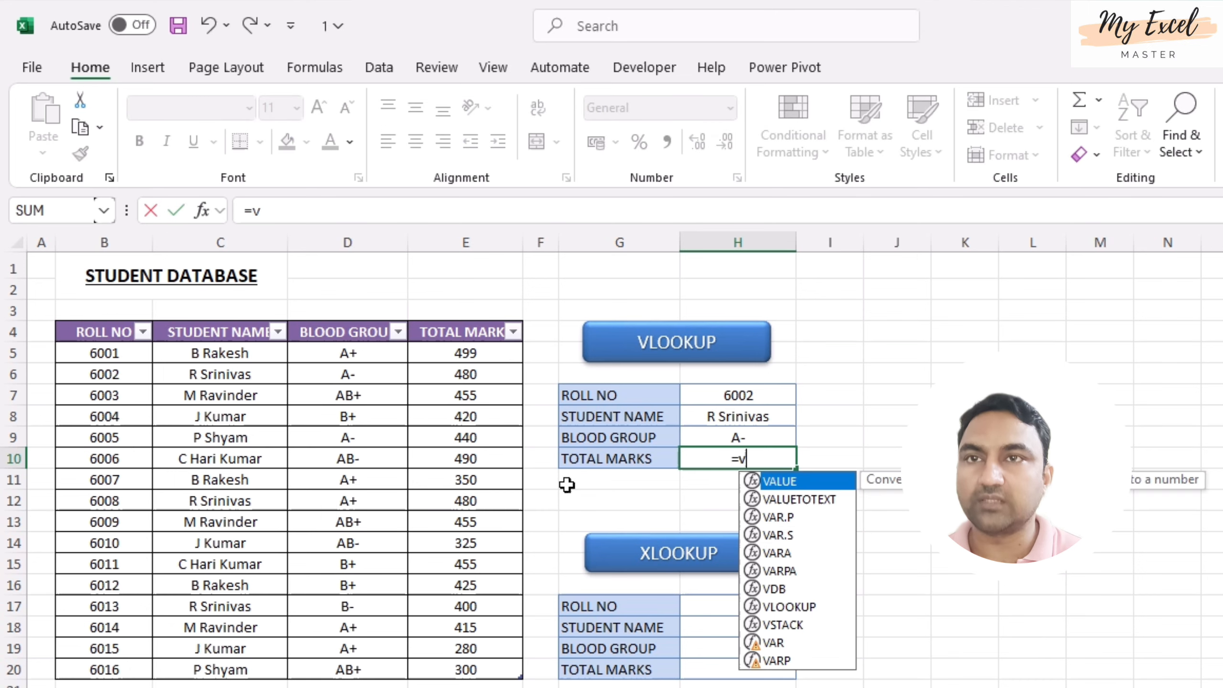
pyautogui.write('lookup(')
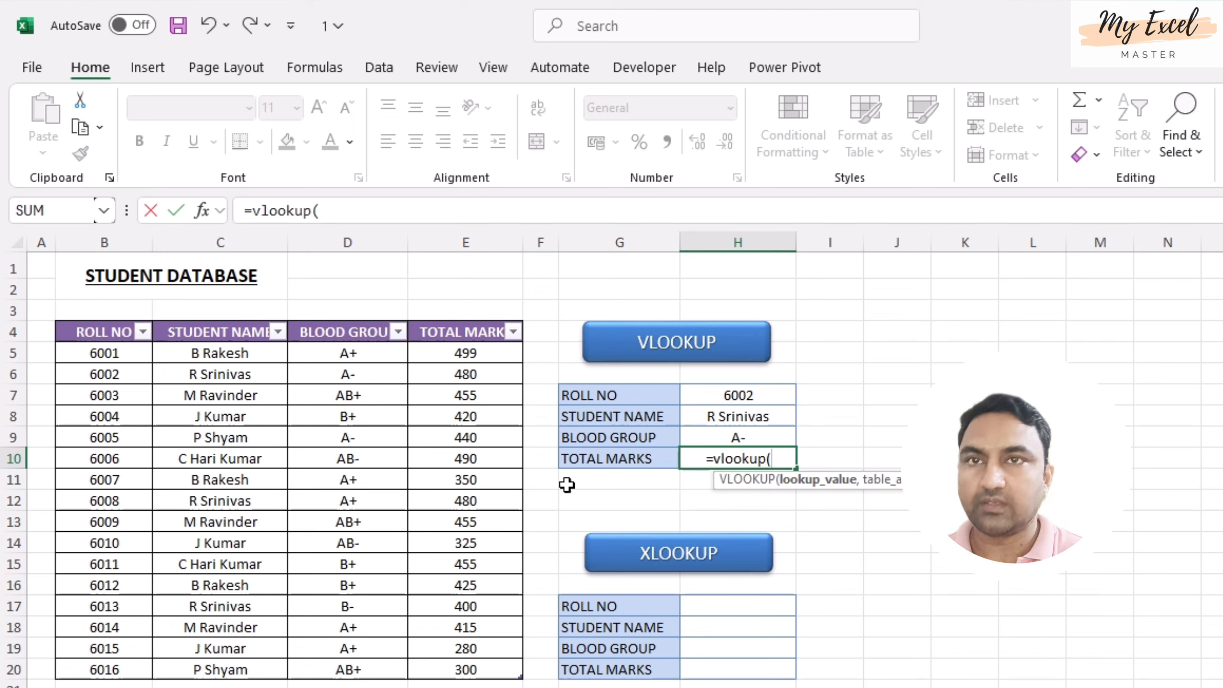
pyautogui.click(714, 399)
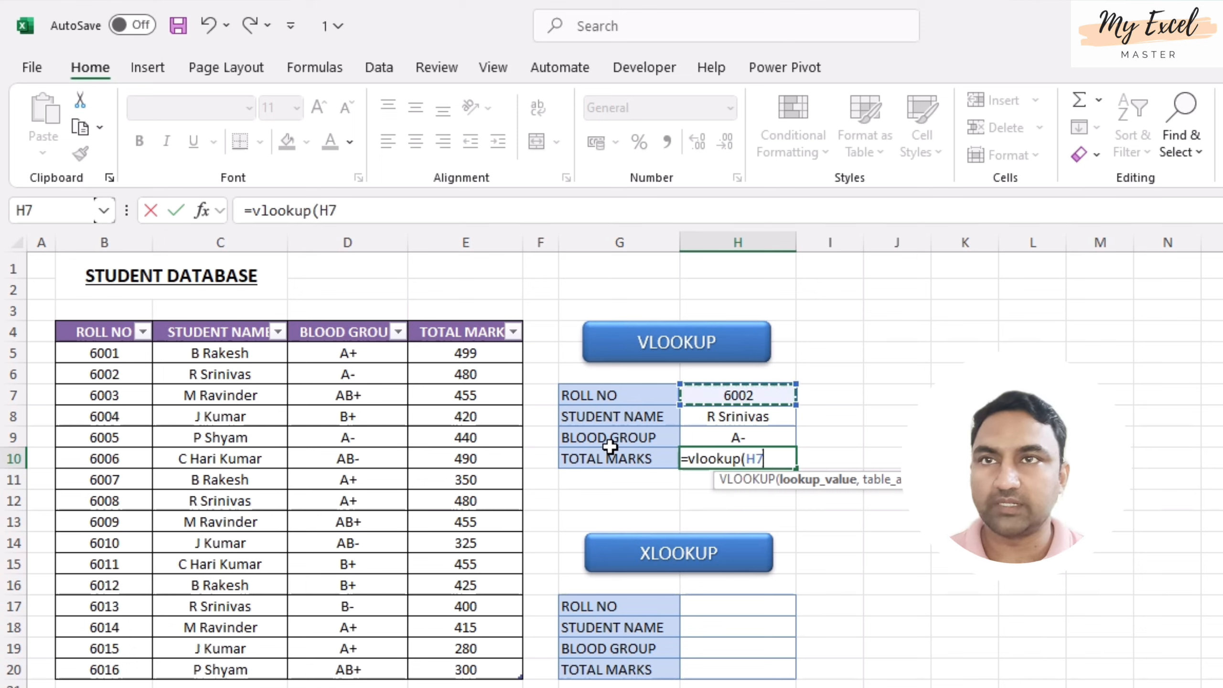
pyautogui.write(',')
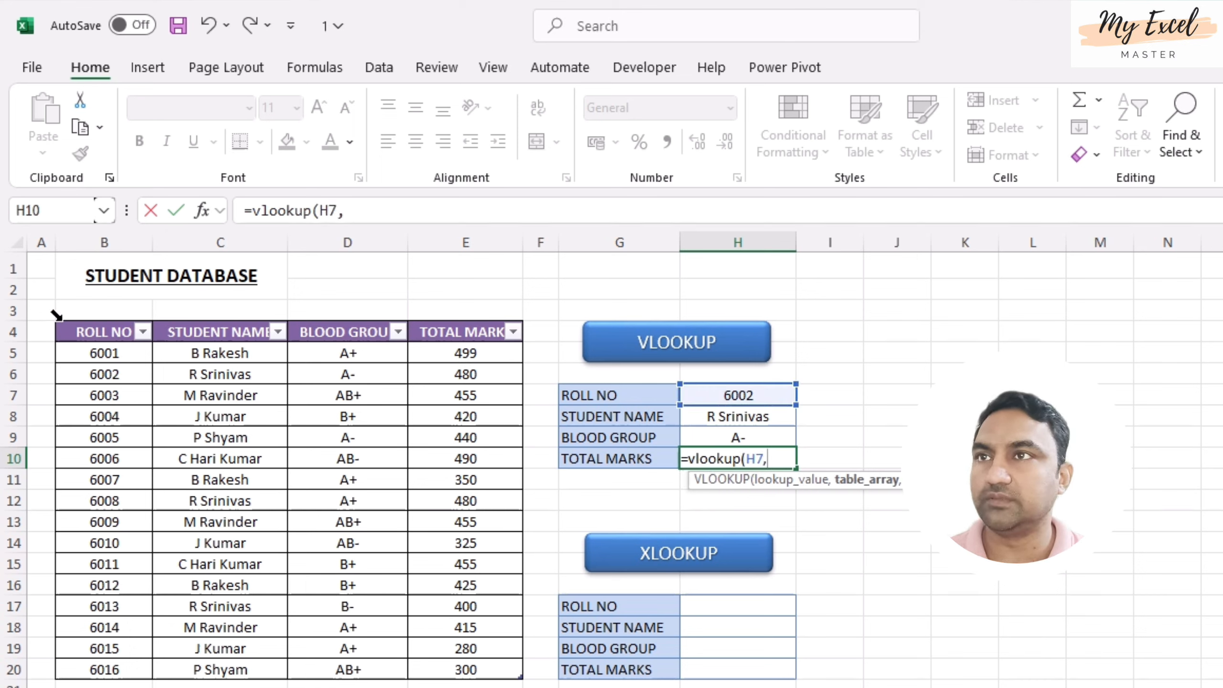
pyautogui.write('Student,')
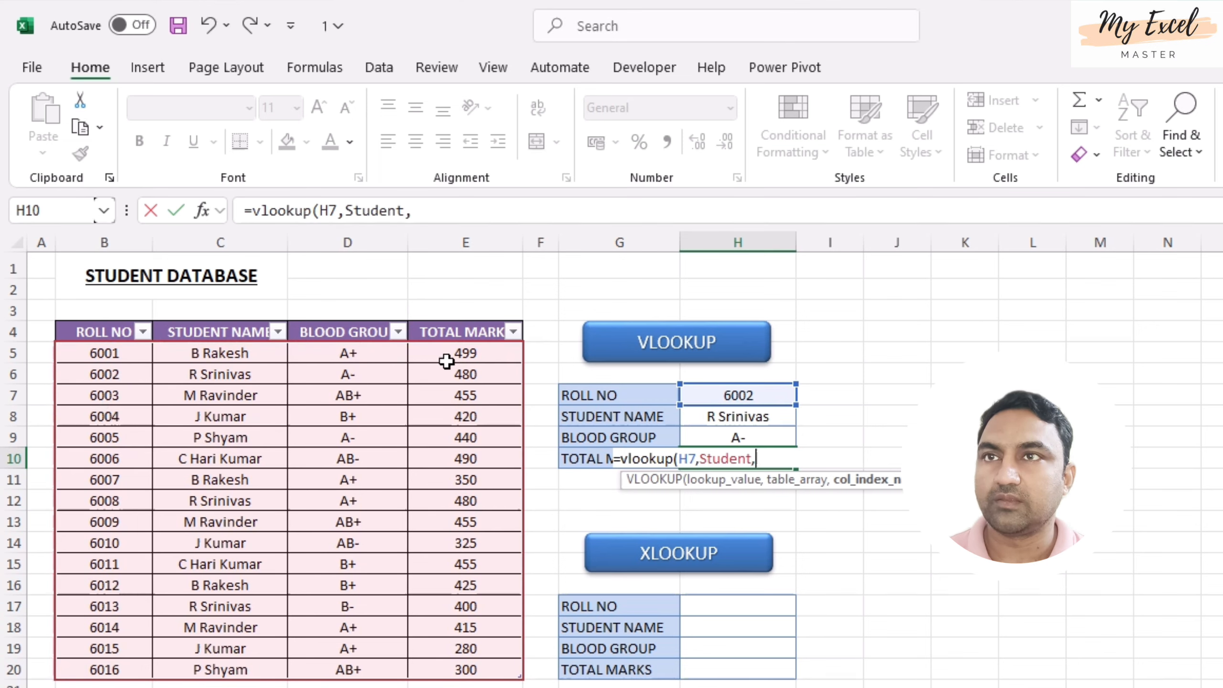
pyautogui.write('4,false)')
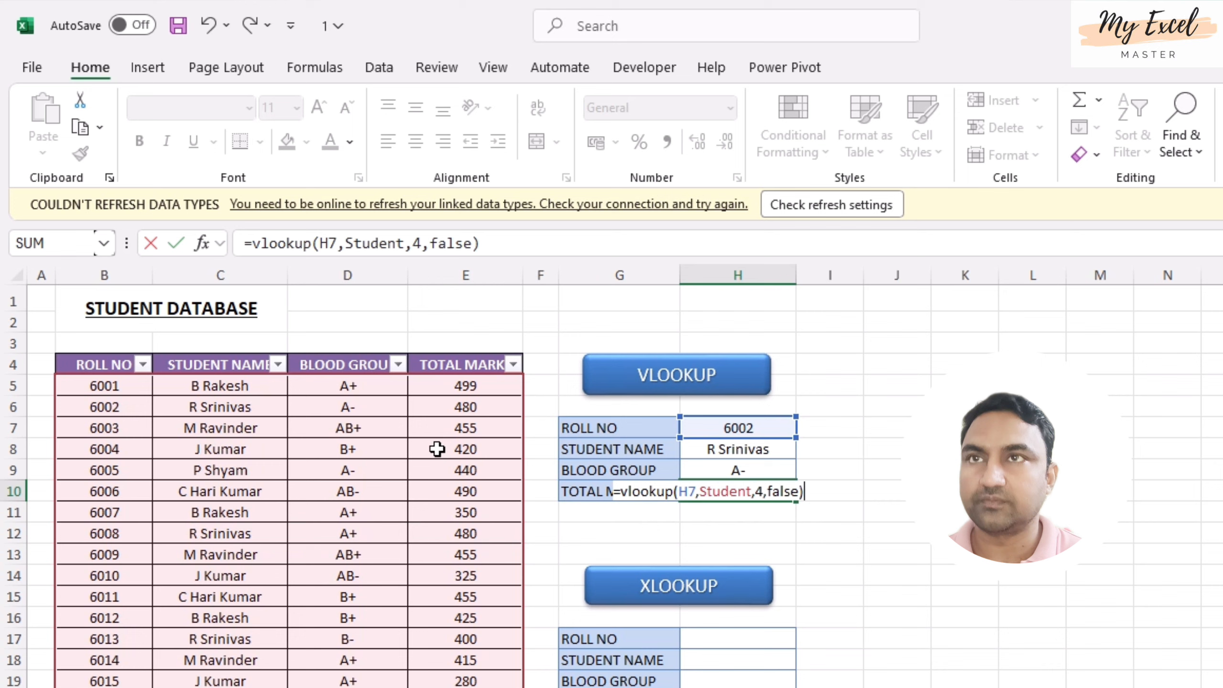
pyautogui.press('Return')
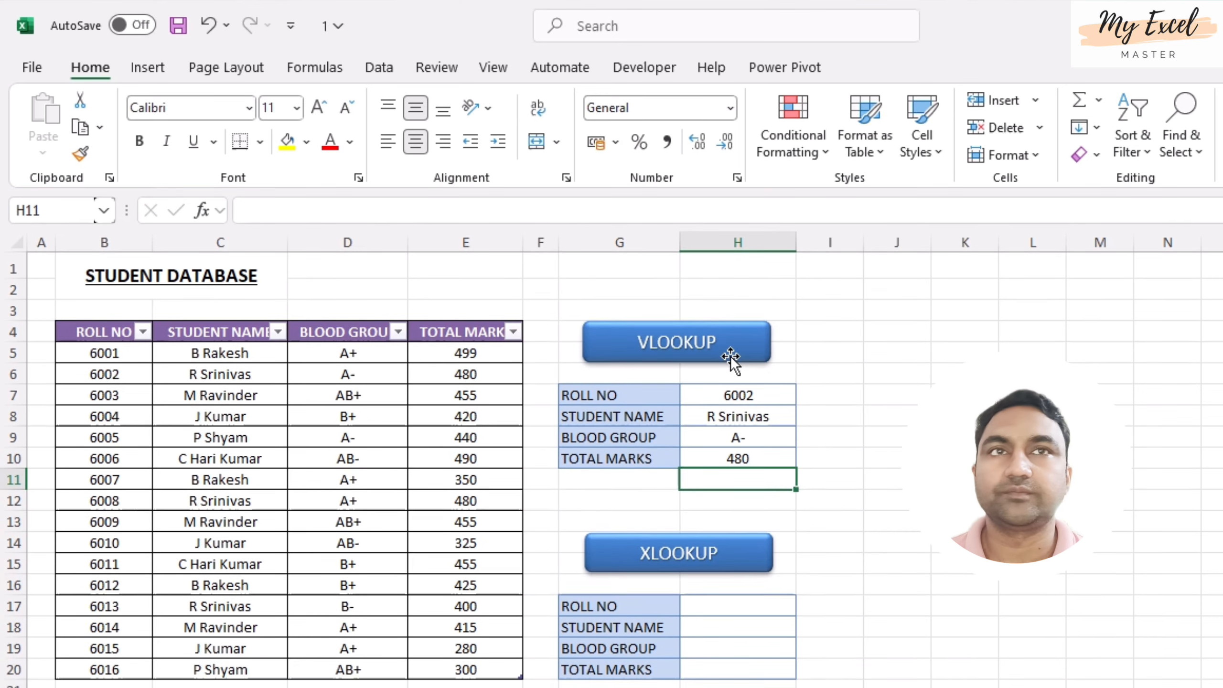
pyautogui.click(633, 506)
pyautogui.click(739, 459)
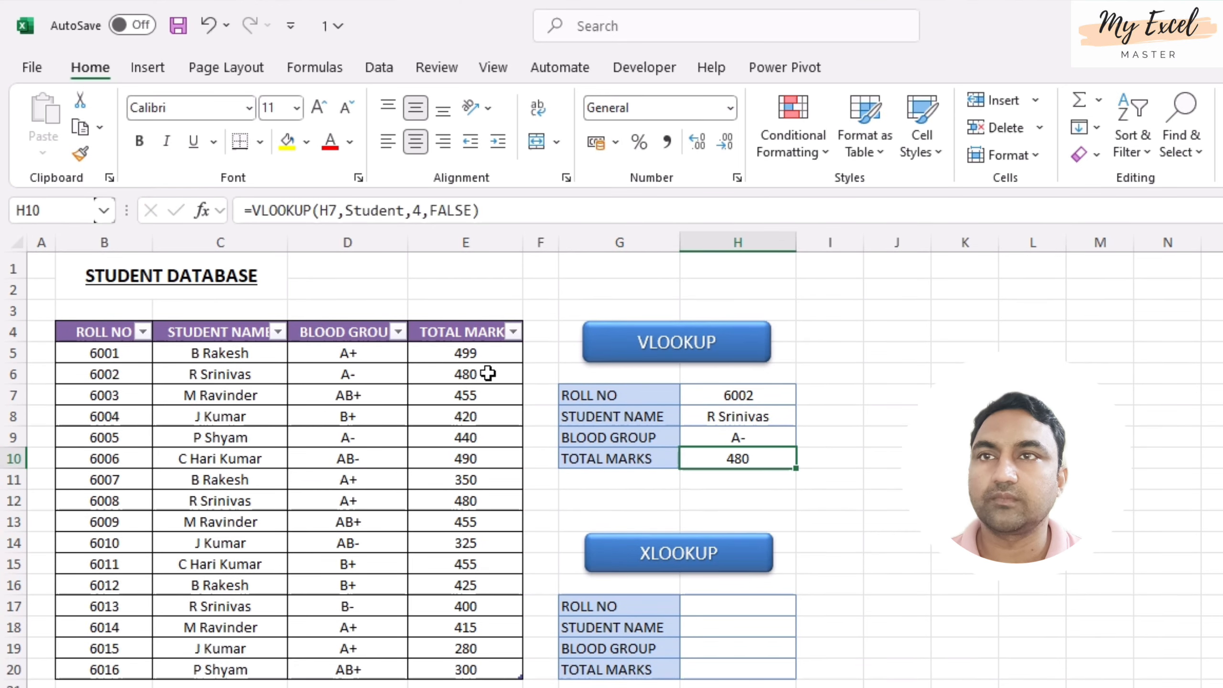
pyautogui.click(488, 374)
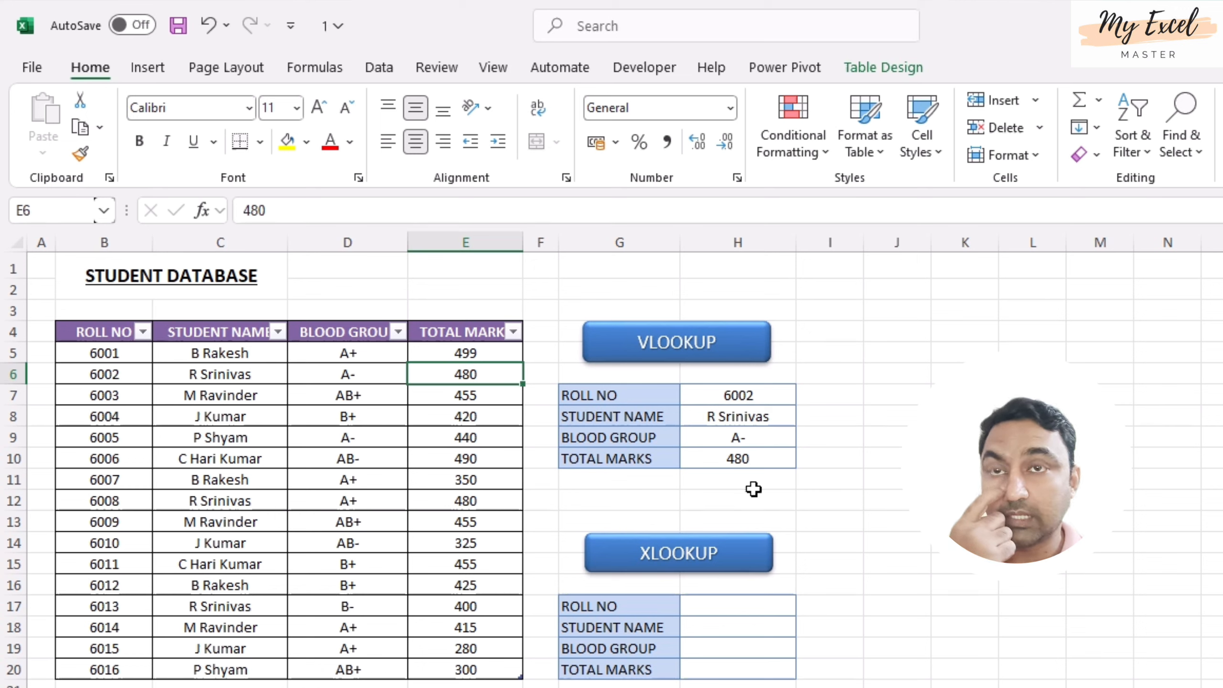
pyautogui.click(721, 607)
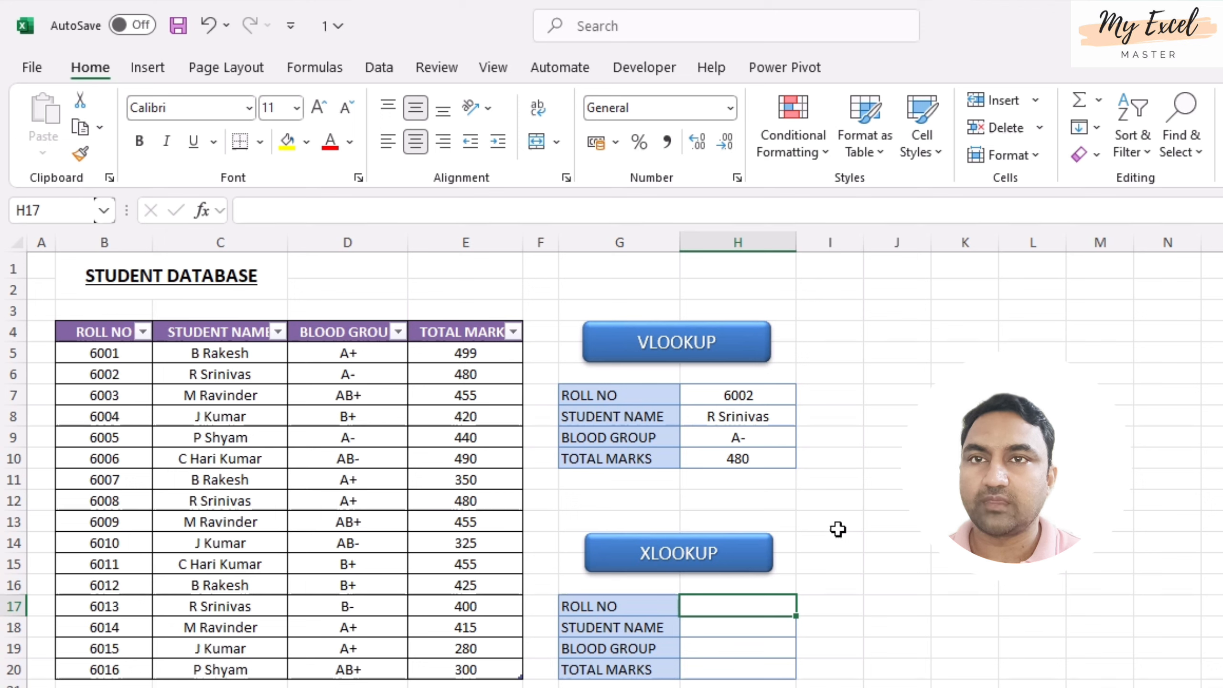
pyautogui.write('=xl')
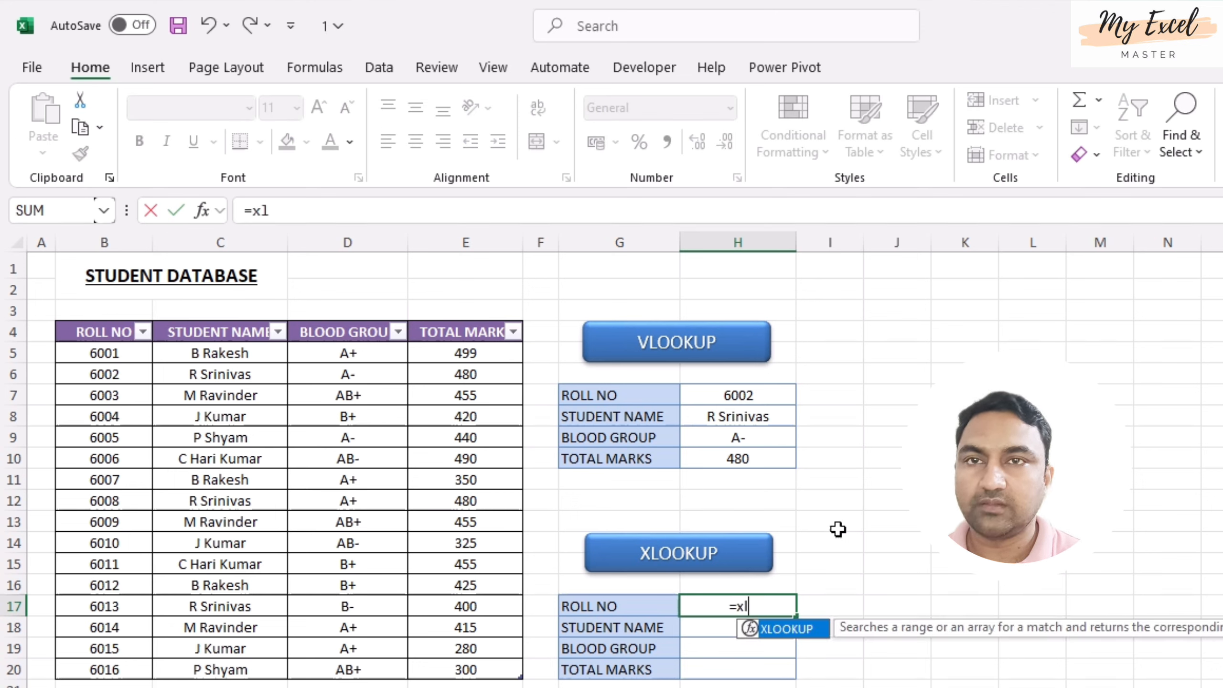
pyautogui.write('ookup(')
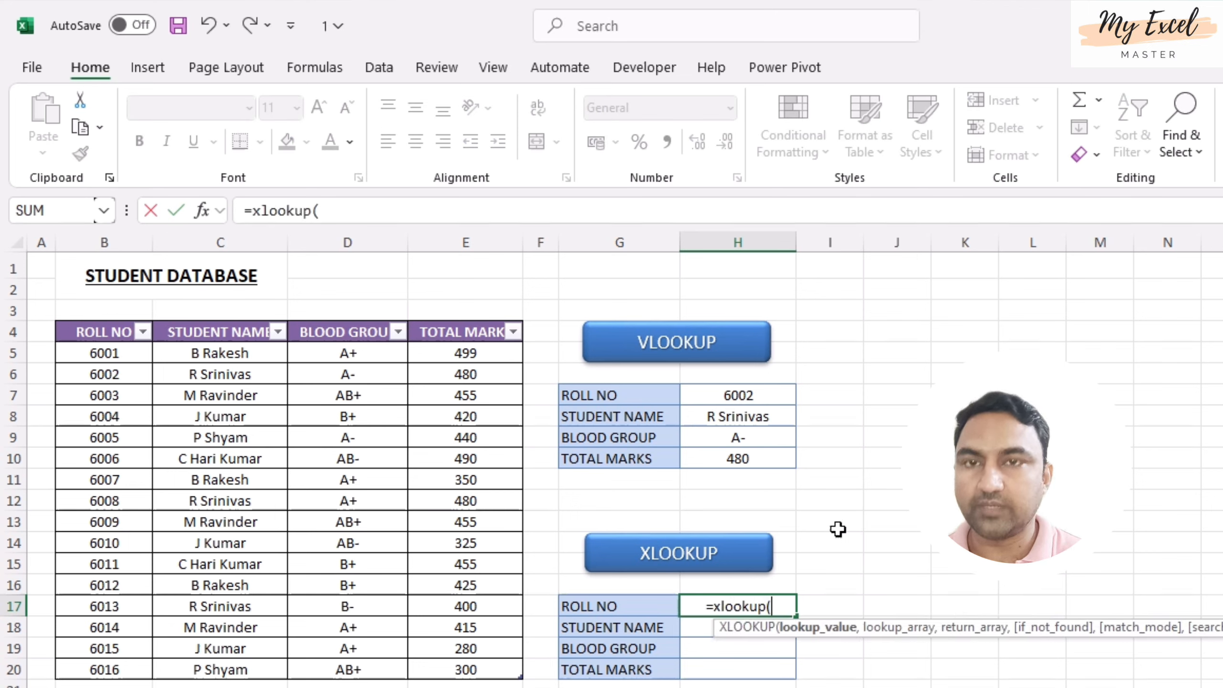
pyautogui.click(375, 209)
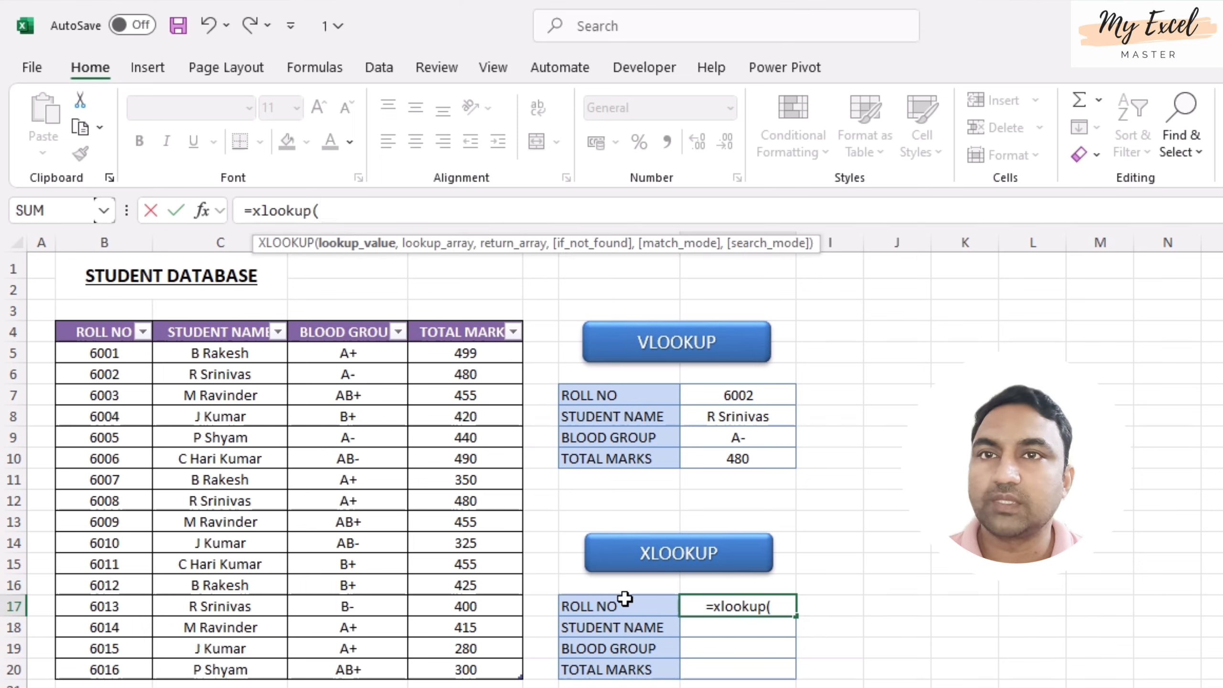
pyautogui.press('Escape')
# Begin an XLOOKUP formula in cell H18 with H17 as lookup value, Student[ROLL NO] as lookup array and Student[STUDENT NAME] as return array
pyautogui.press('Down')
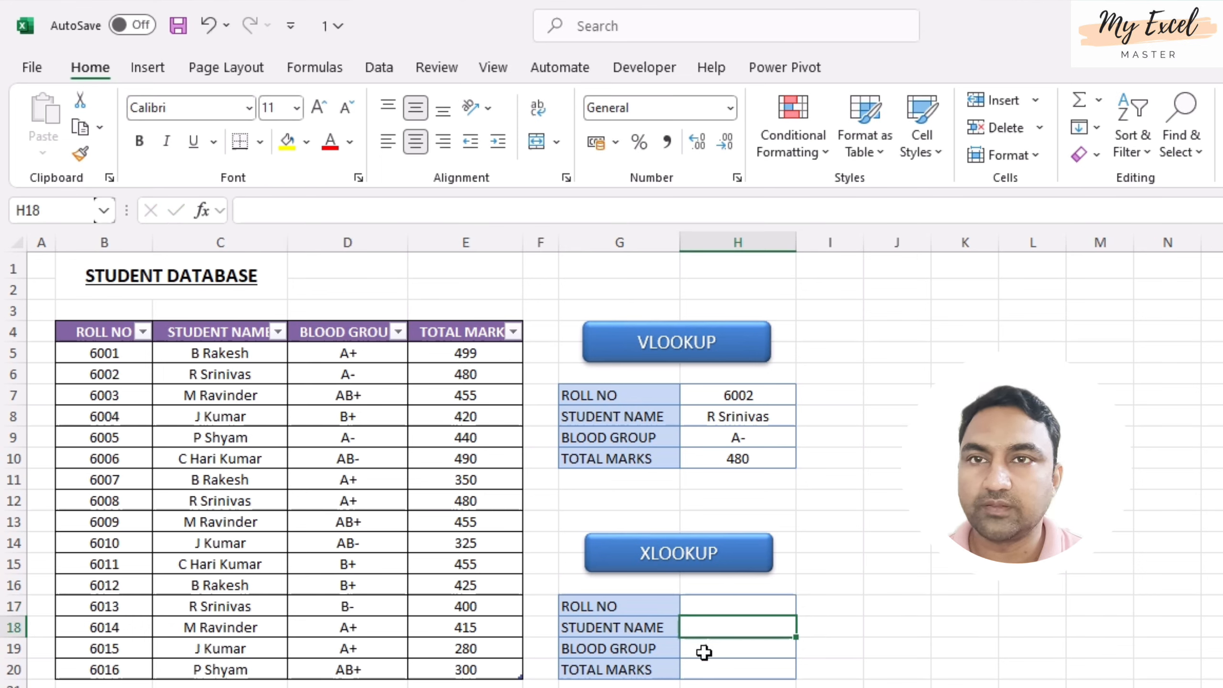
pyautogui.write('=xlookup')
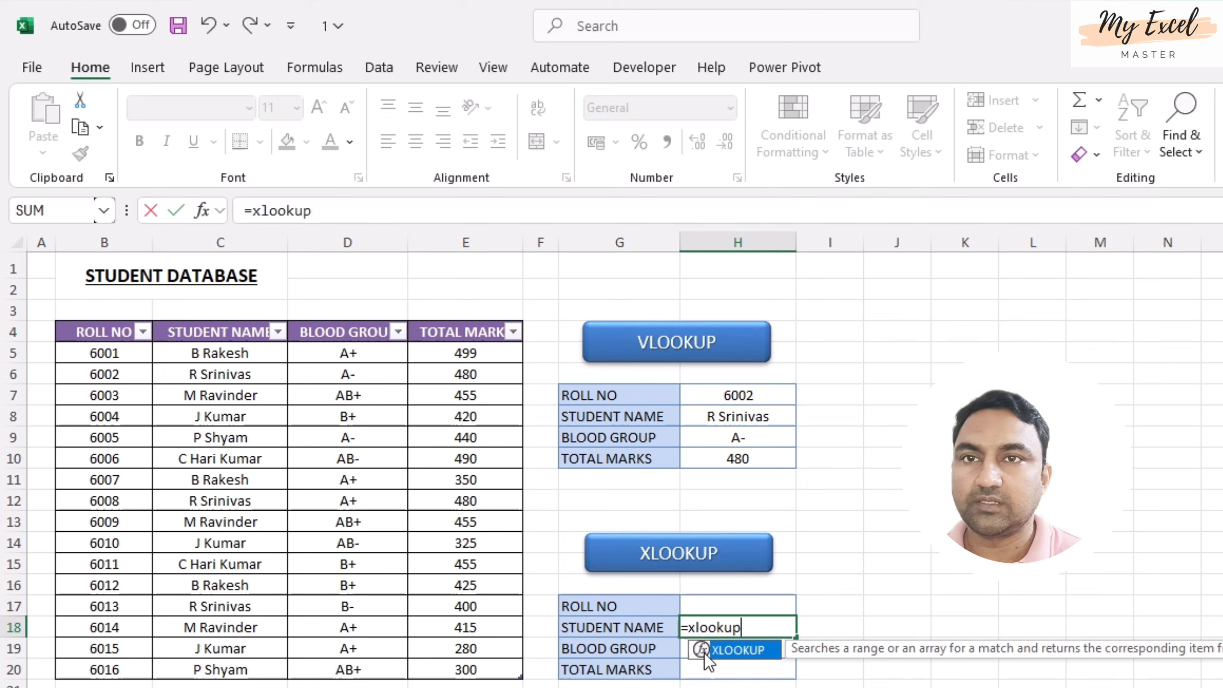
pyautogui.write('(')
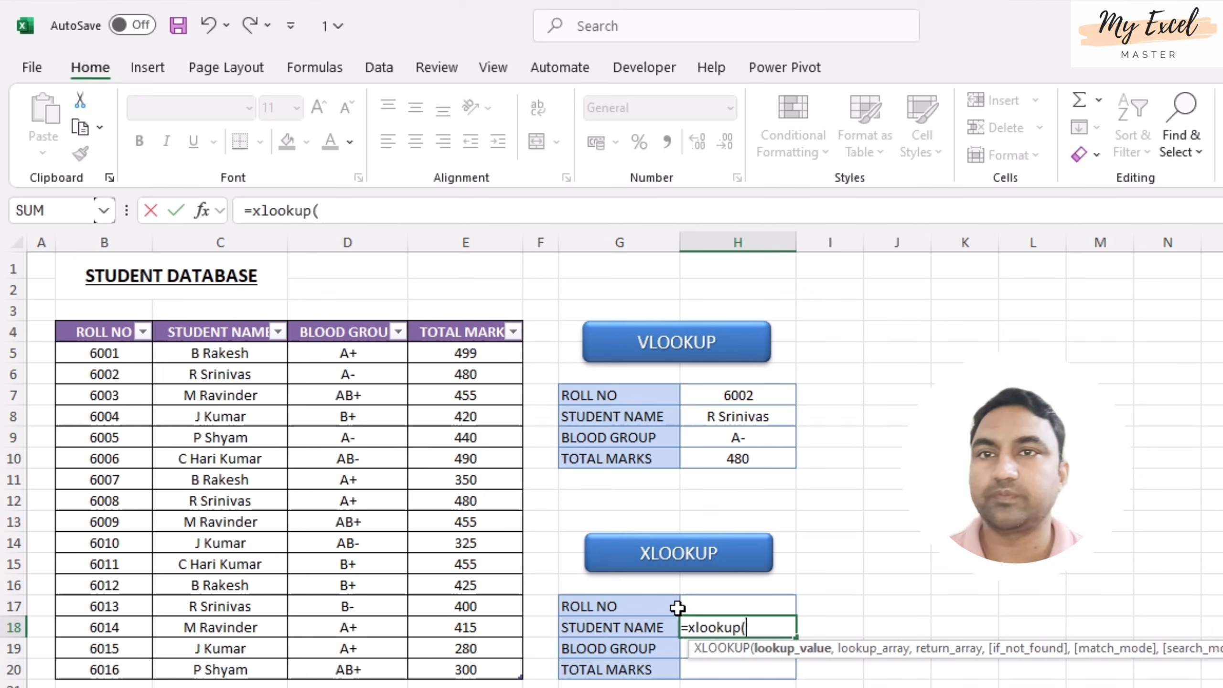
pyautogui.click(390, 210)
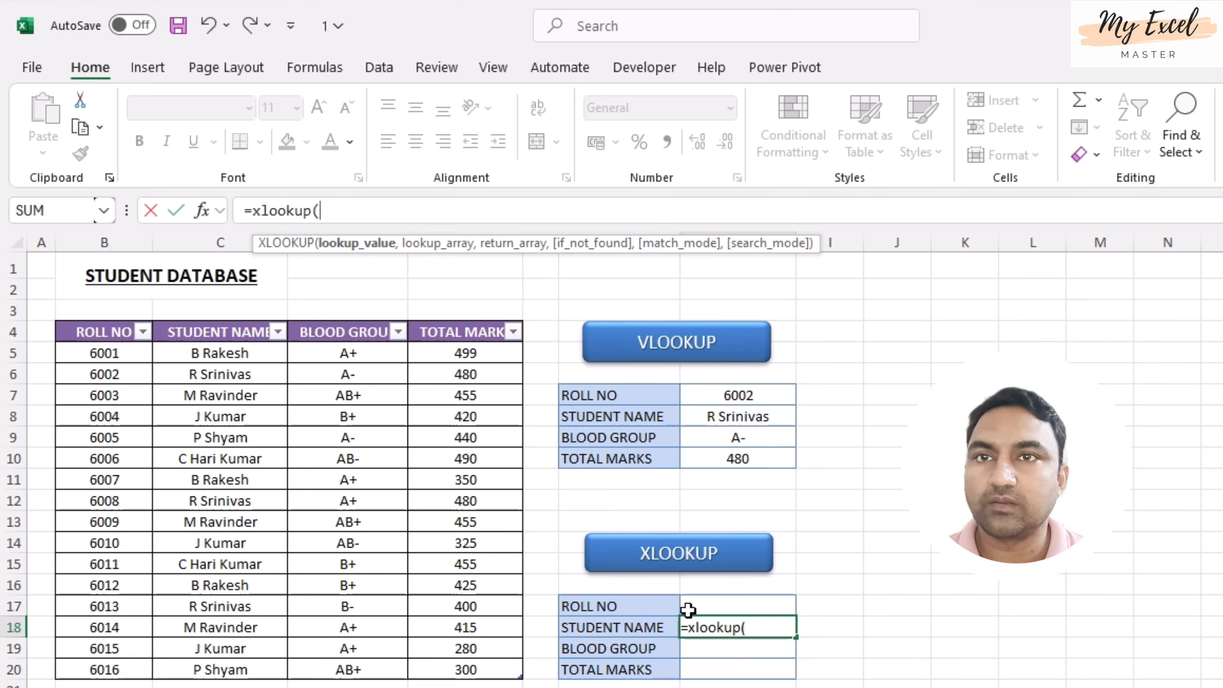
pyautogui.click(718, 606)
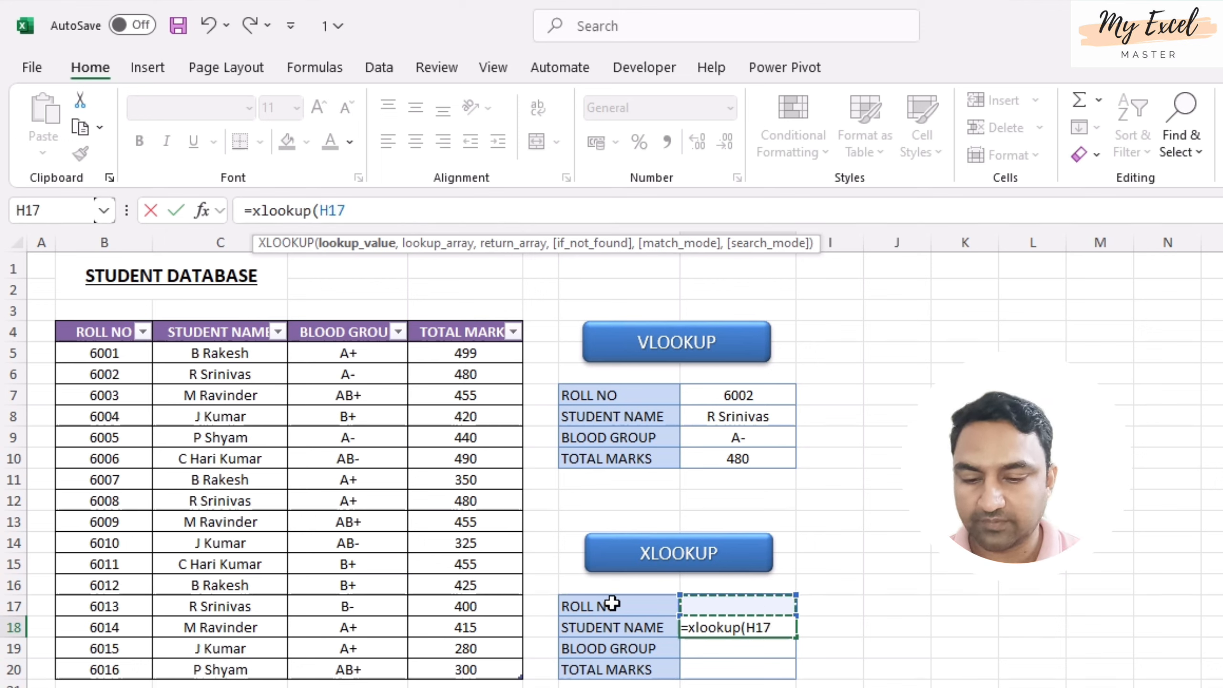
pyautogui.write(',')
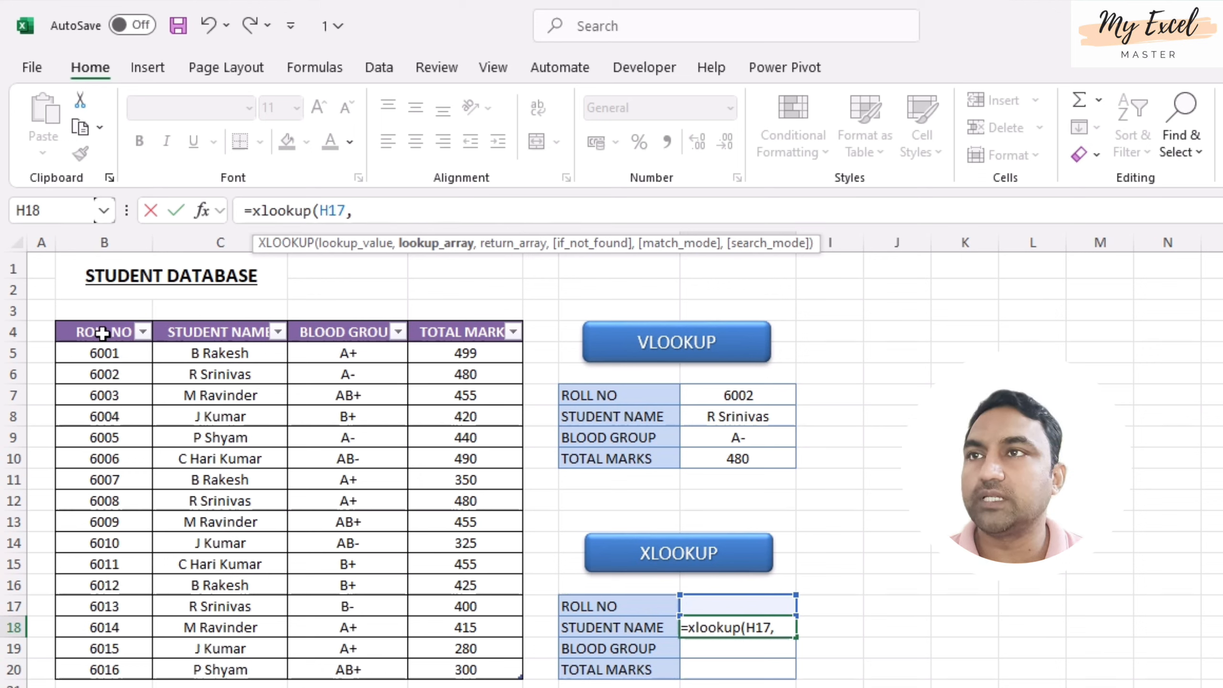
pyautogui.click(103, 321)
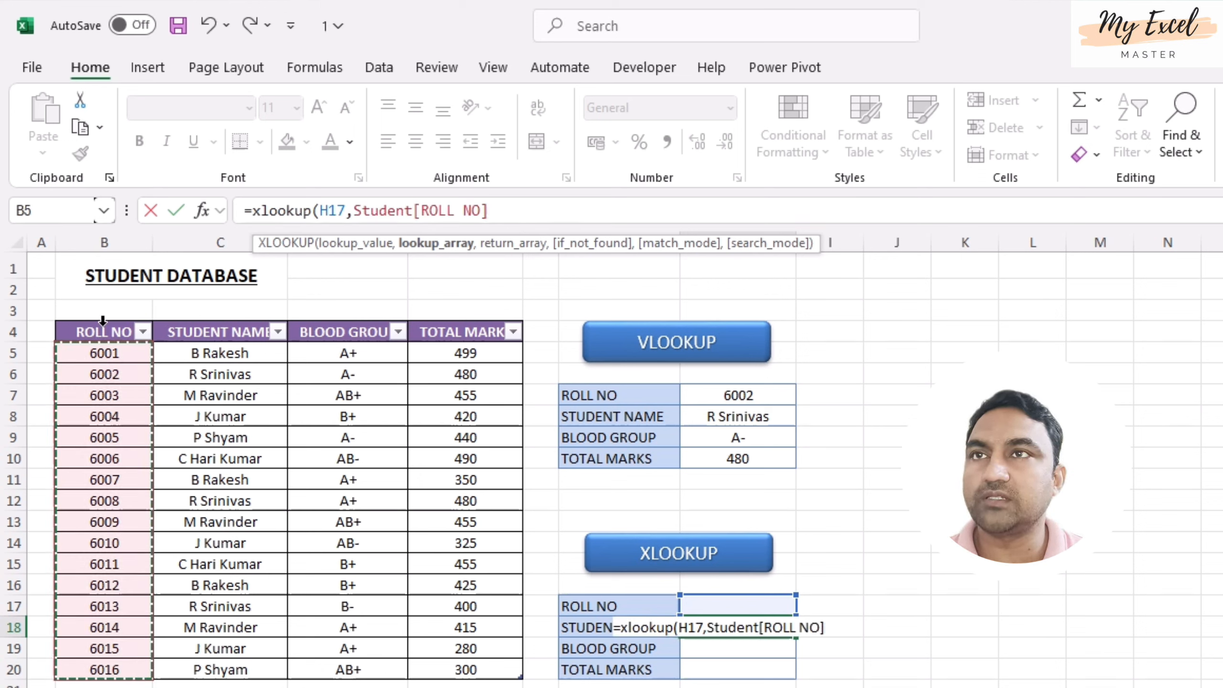
pyautogui.write(',')
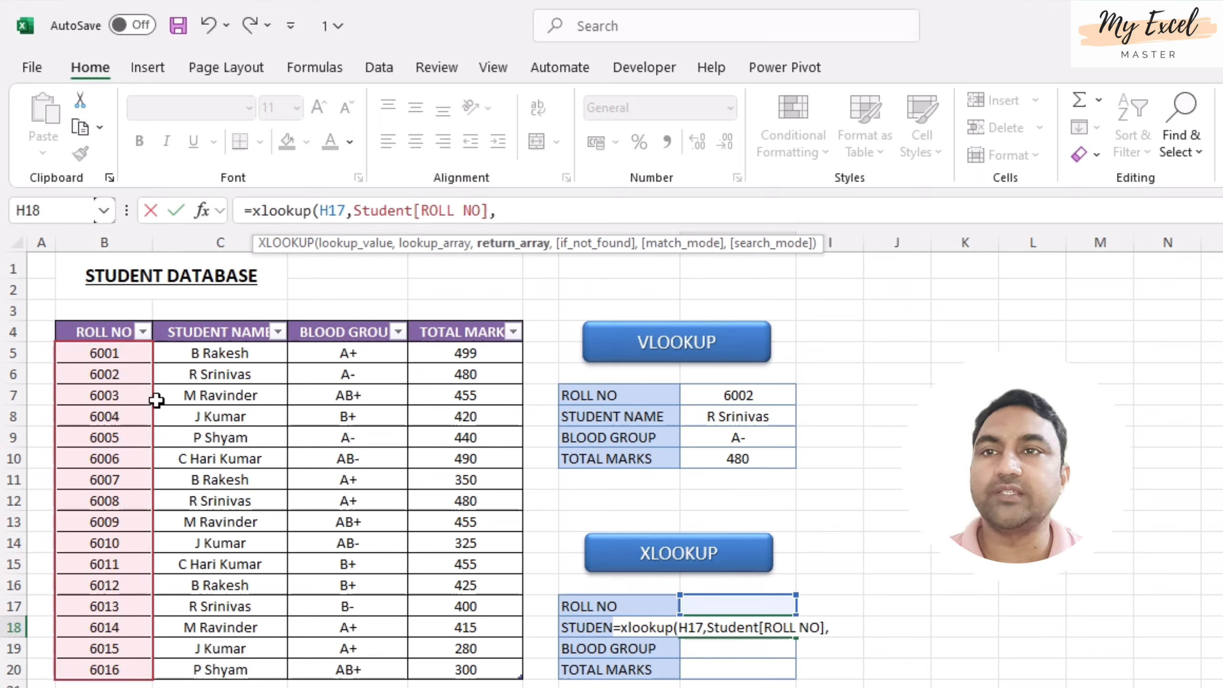
pyautogui.click(237, 317)
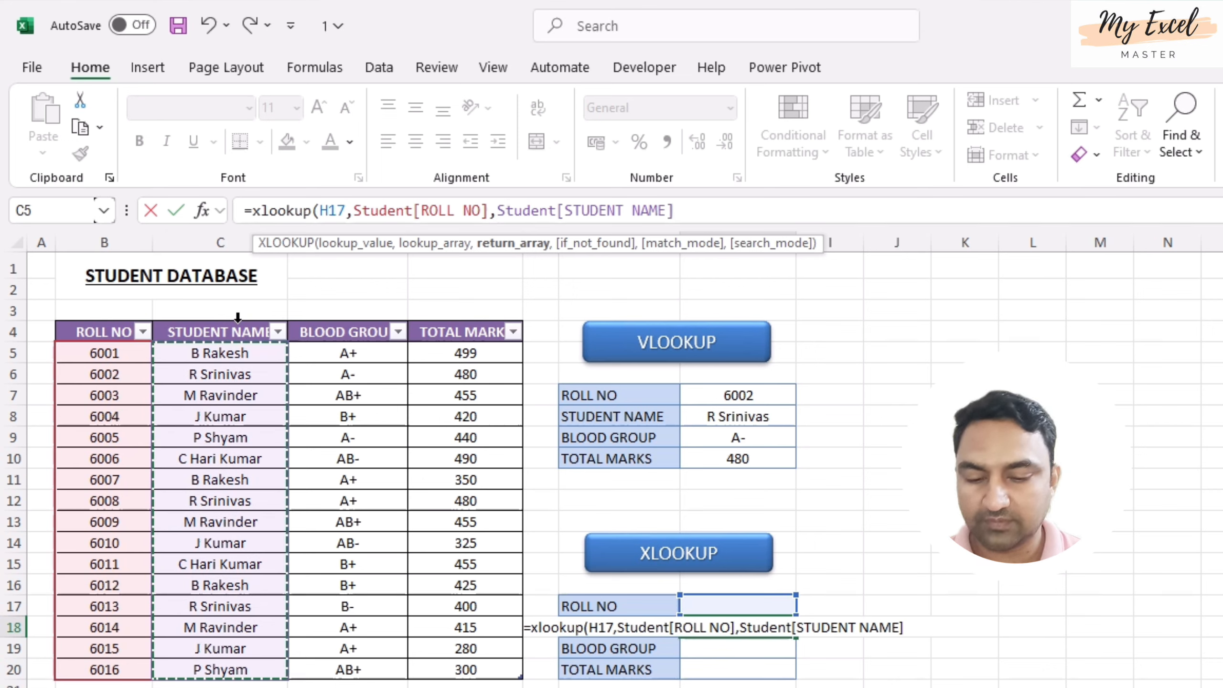
# Complete the student name XLOOKUP with "No Records" as the not-found text and match mode 0 for an exact match
pyautogui.write(',')
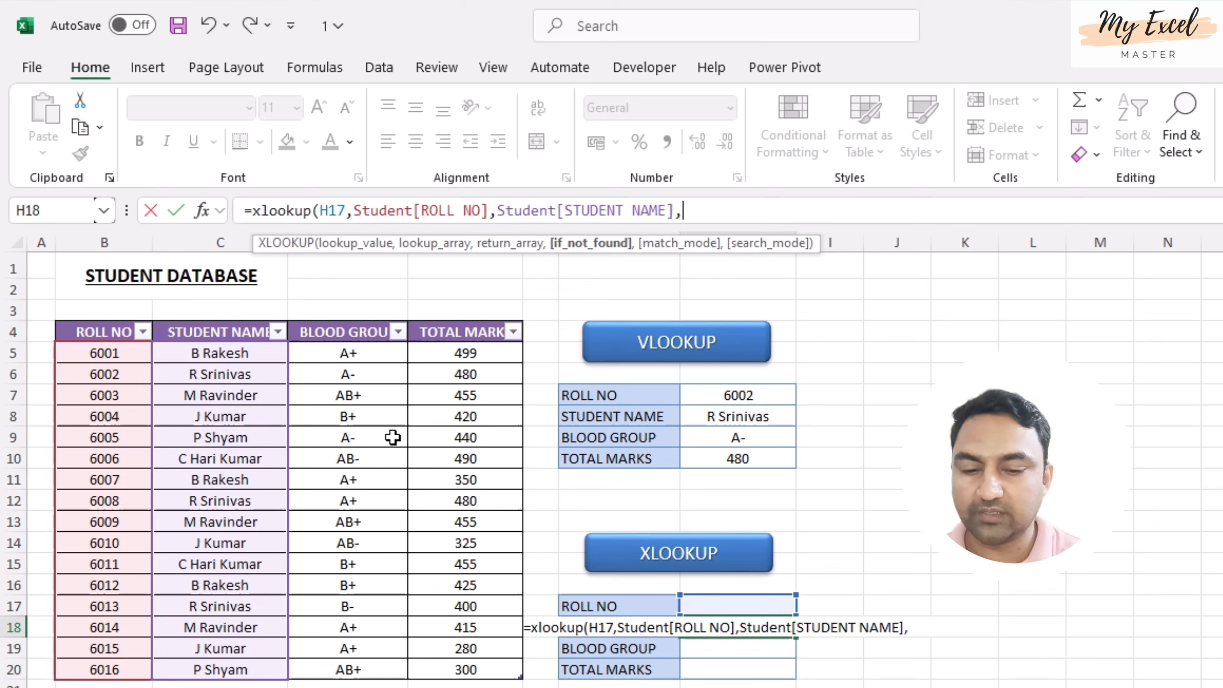
pyautogui.write('"No')
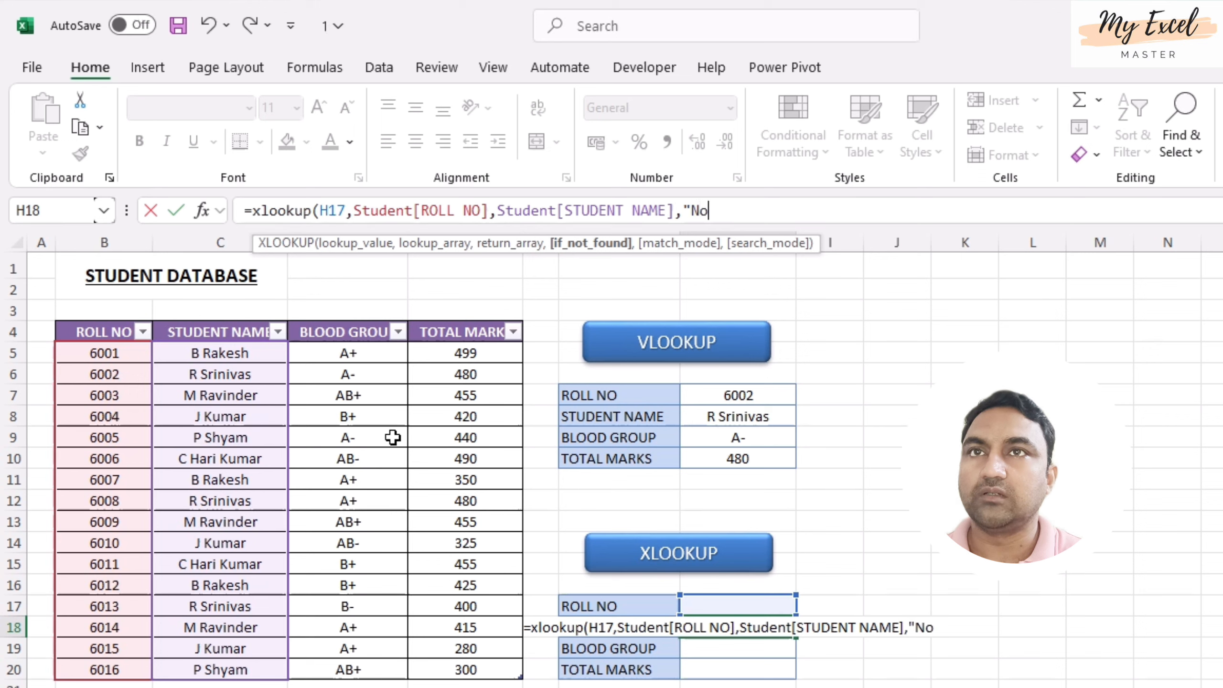
pyautogui.write('t Fou')
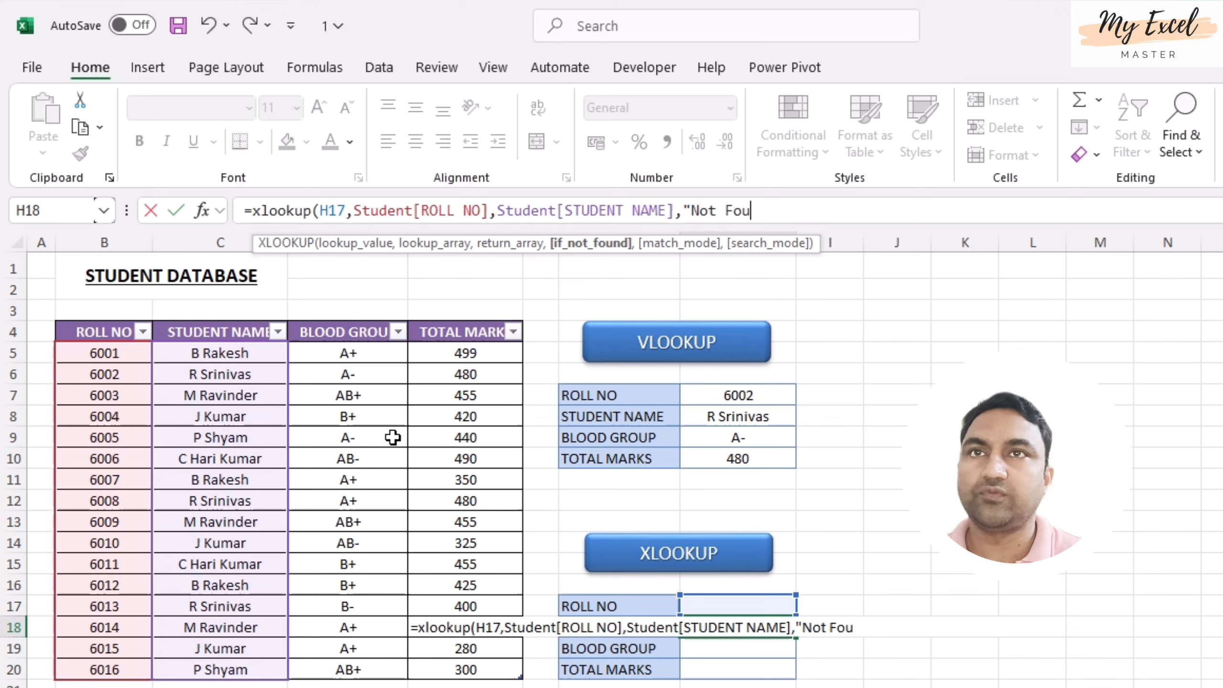
pyautogui.press('BackSpace')
pyautogui.press('BackSpace')
pyautogui.press('BackSpace')
pyautogui.press('BackSpace')
pyautogui.press('BackSpace')
pyautogui.press('BackSpace')
pyautogui.write('o ')
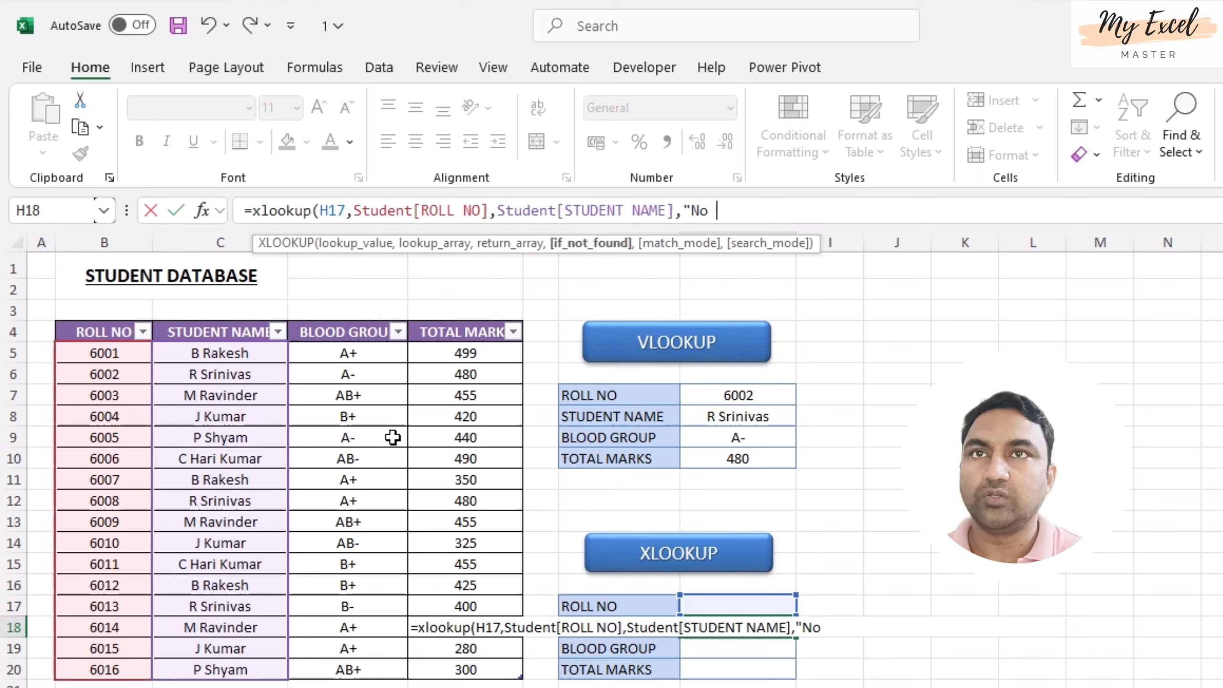
pyautogui.write('Records"')
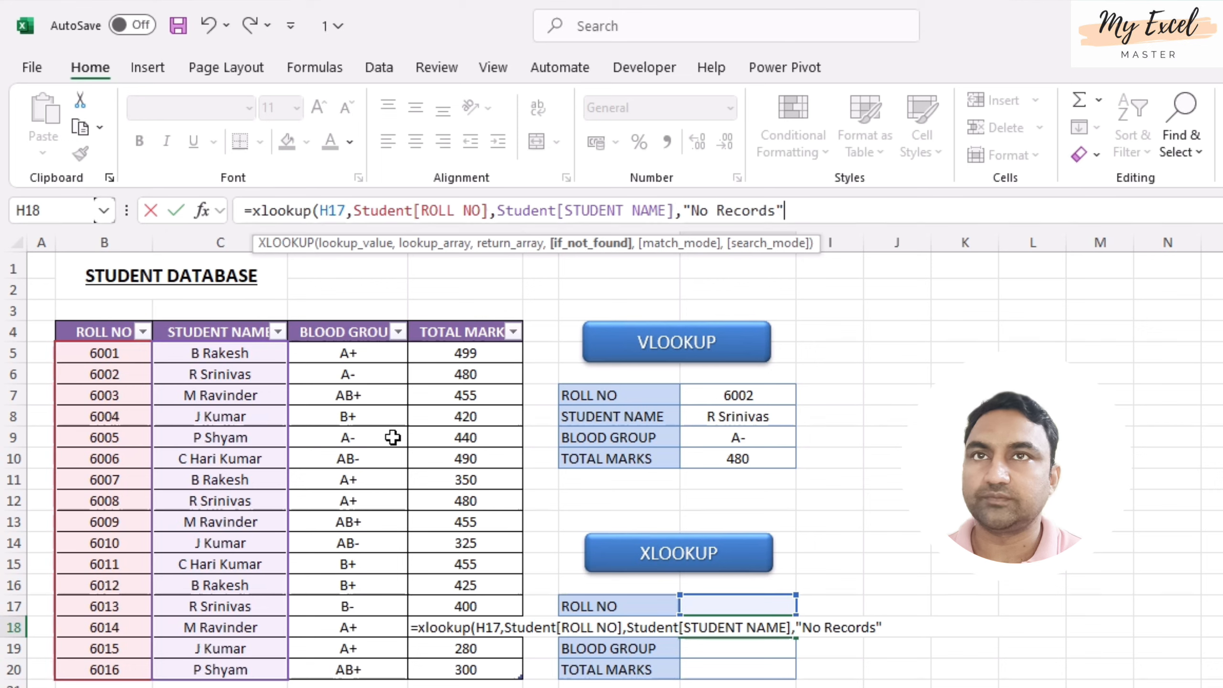
pyautogui.write(',0')
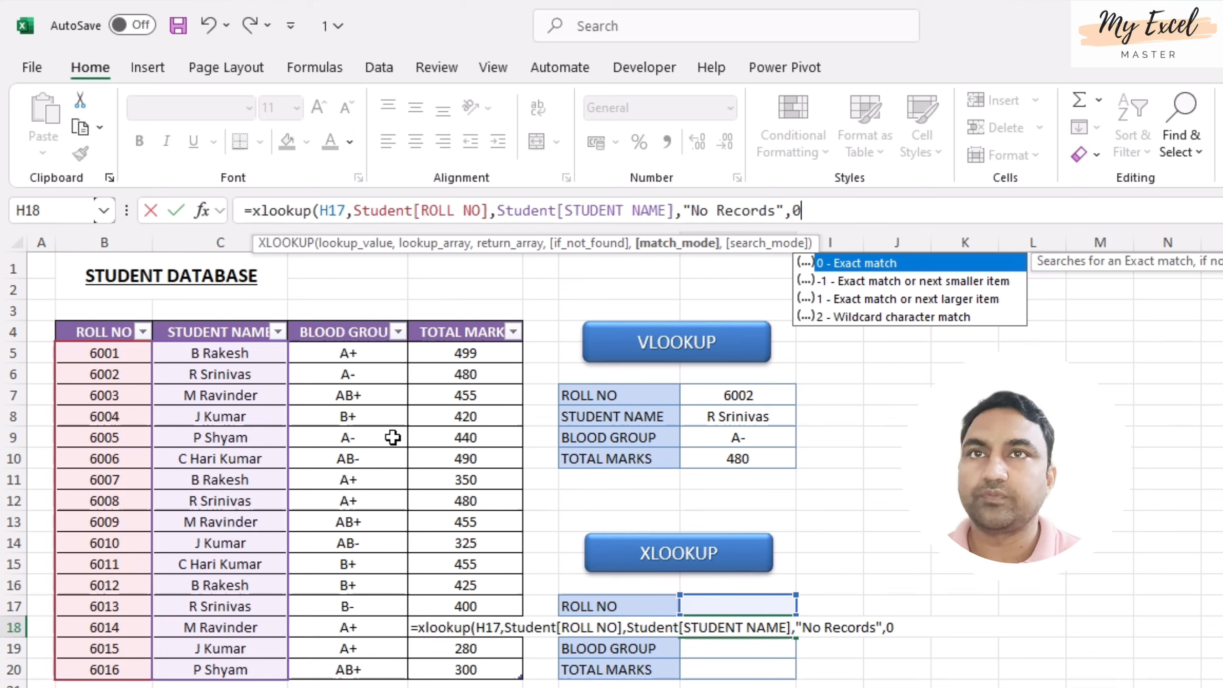
pyautogui.write(',')
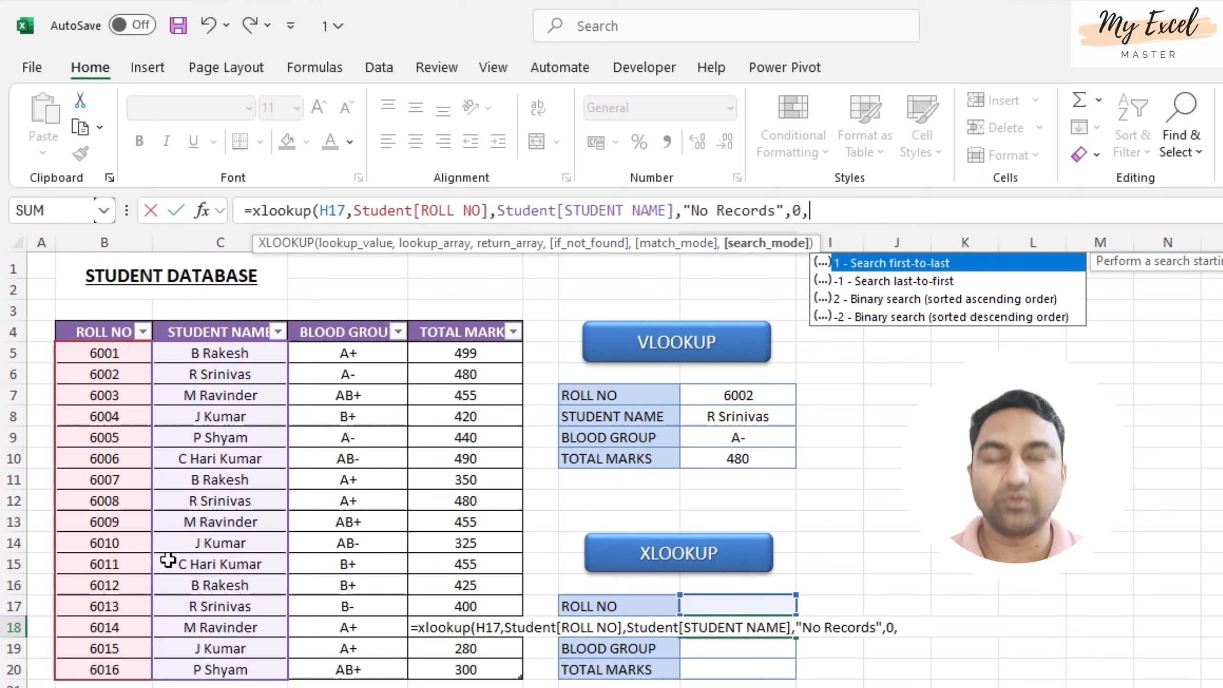
pyautogui.press('BackSpace')
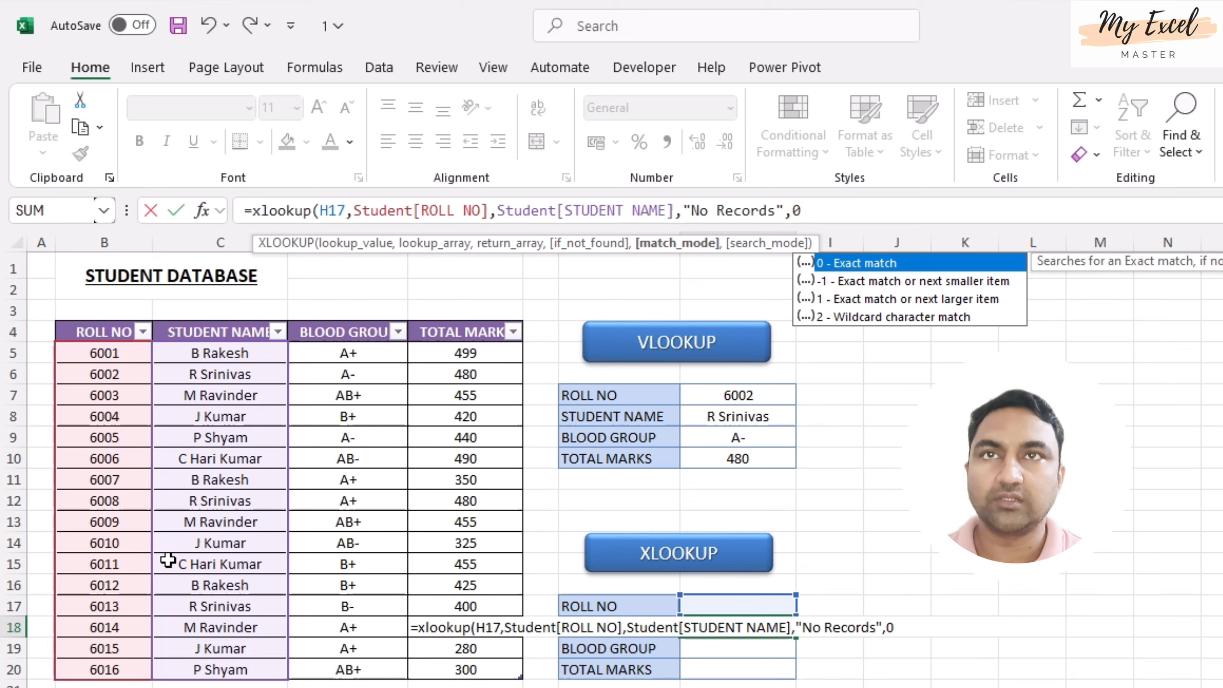
pyautogui.write(')')
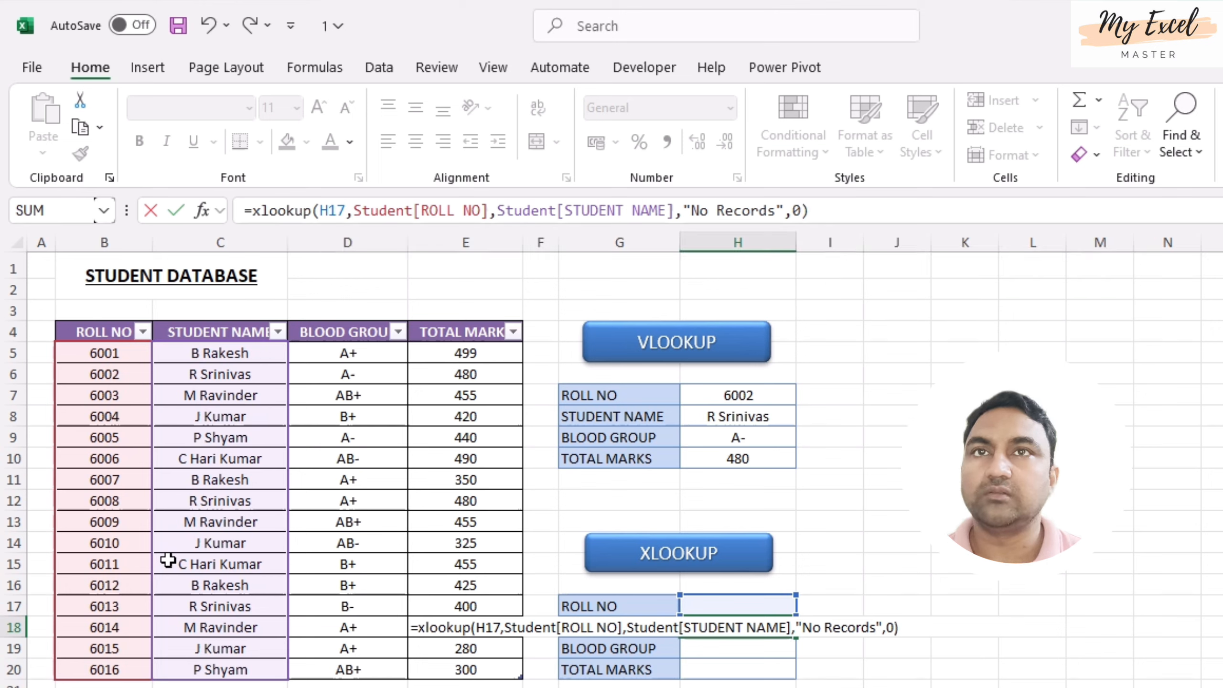
pyautogui.press('Return')
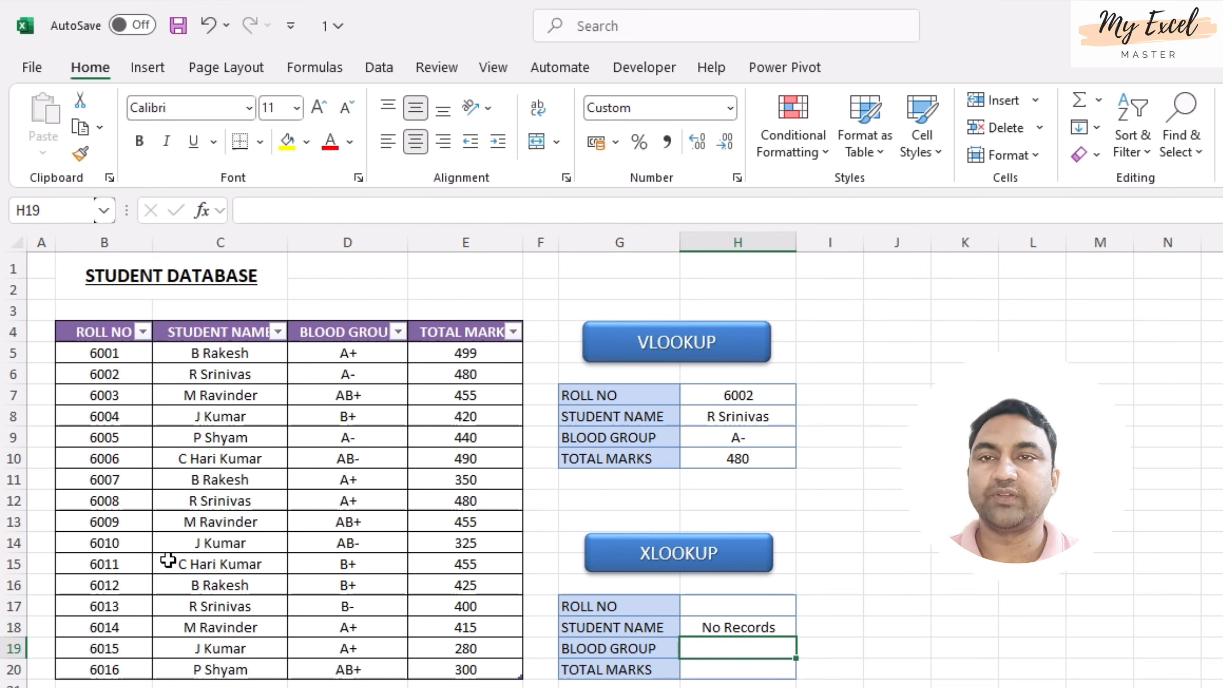
# Review the XLOOKUP formula in H18 and enter the roll number of the table's second student in cell H17 to test it
pyautogui.click(713, 626)
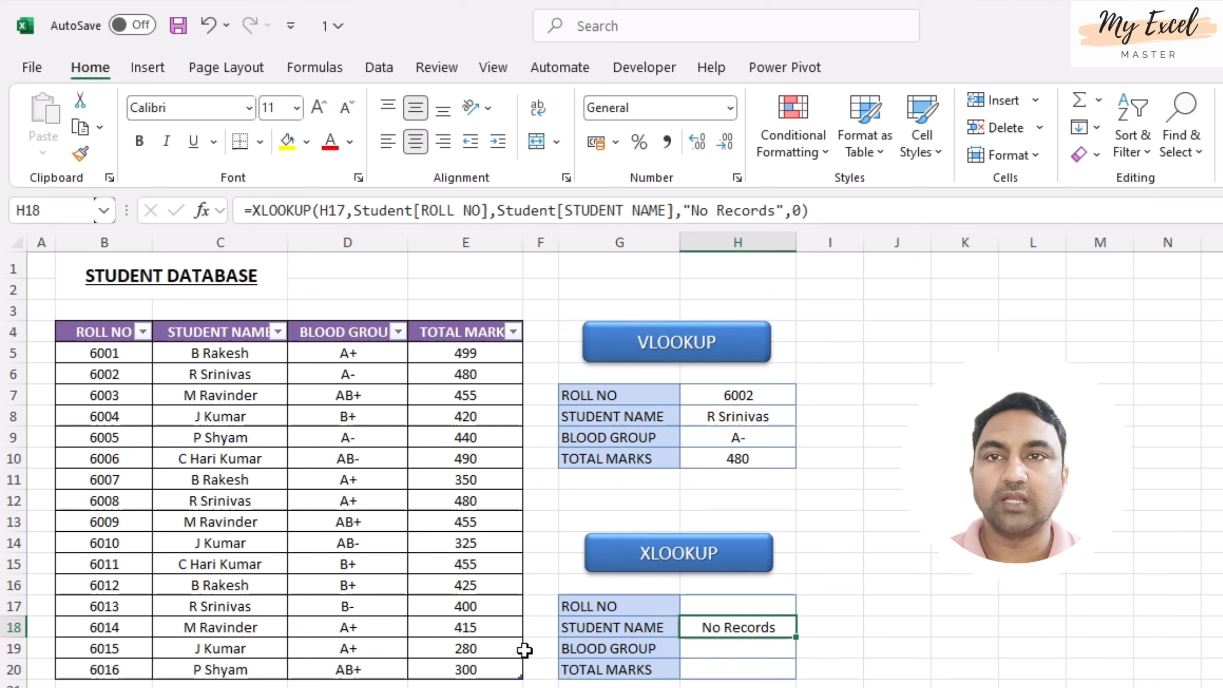
pyautogui.click(741, 605)
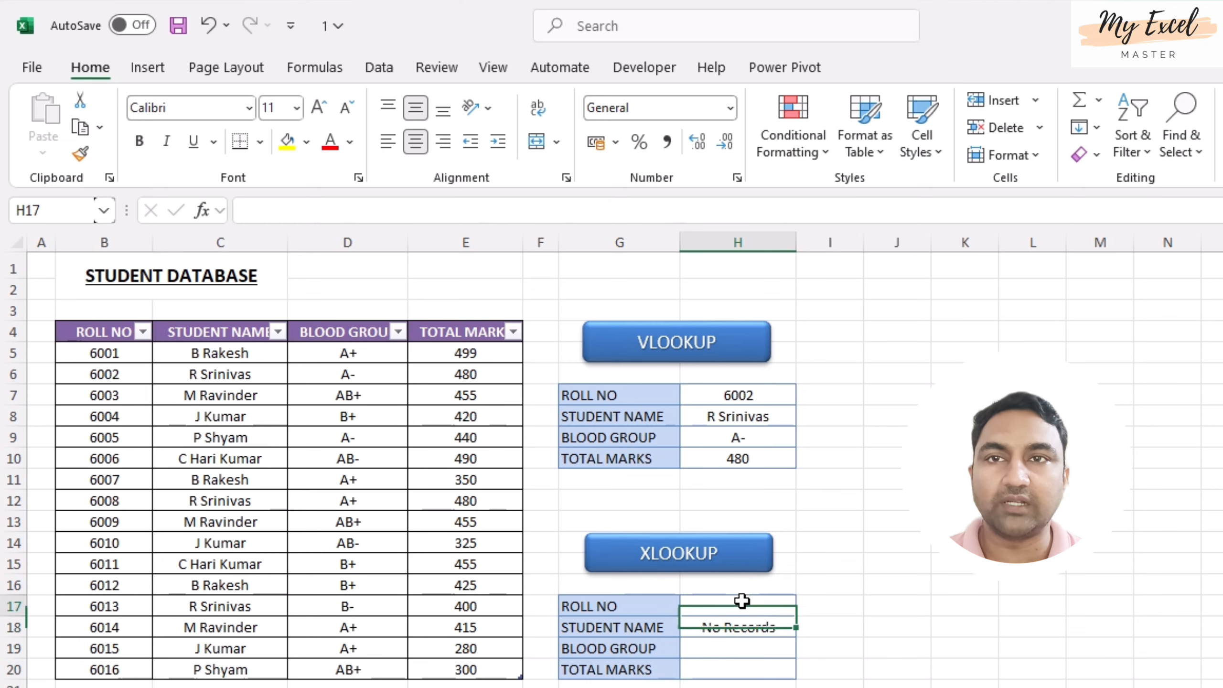
pyautogui.click(748, 635)
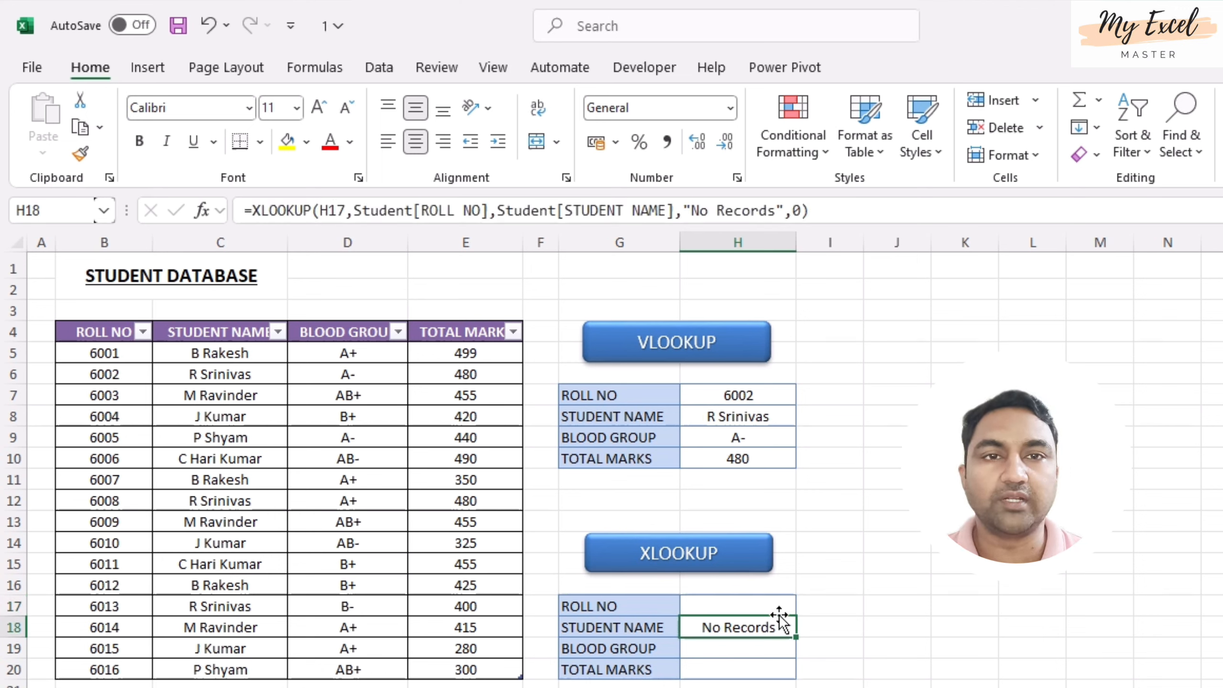
pyautogui.click(742, 607)
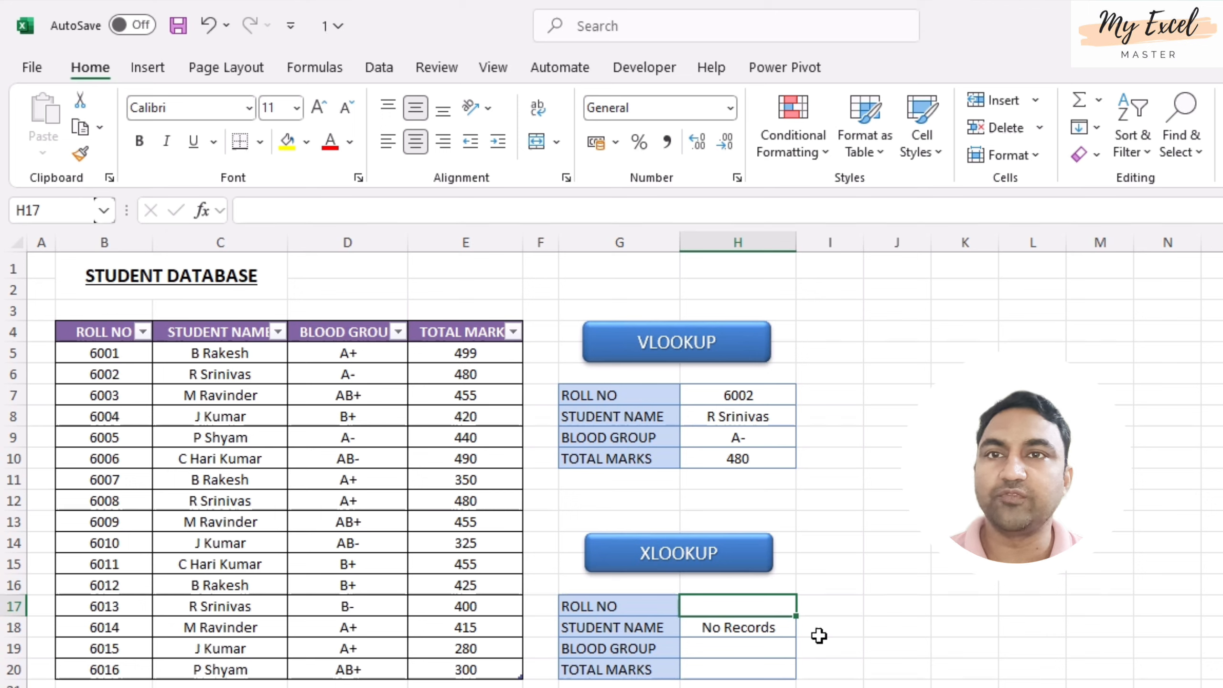
pyautogui.write('6')
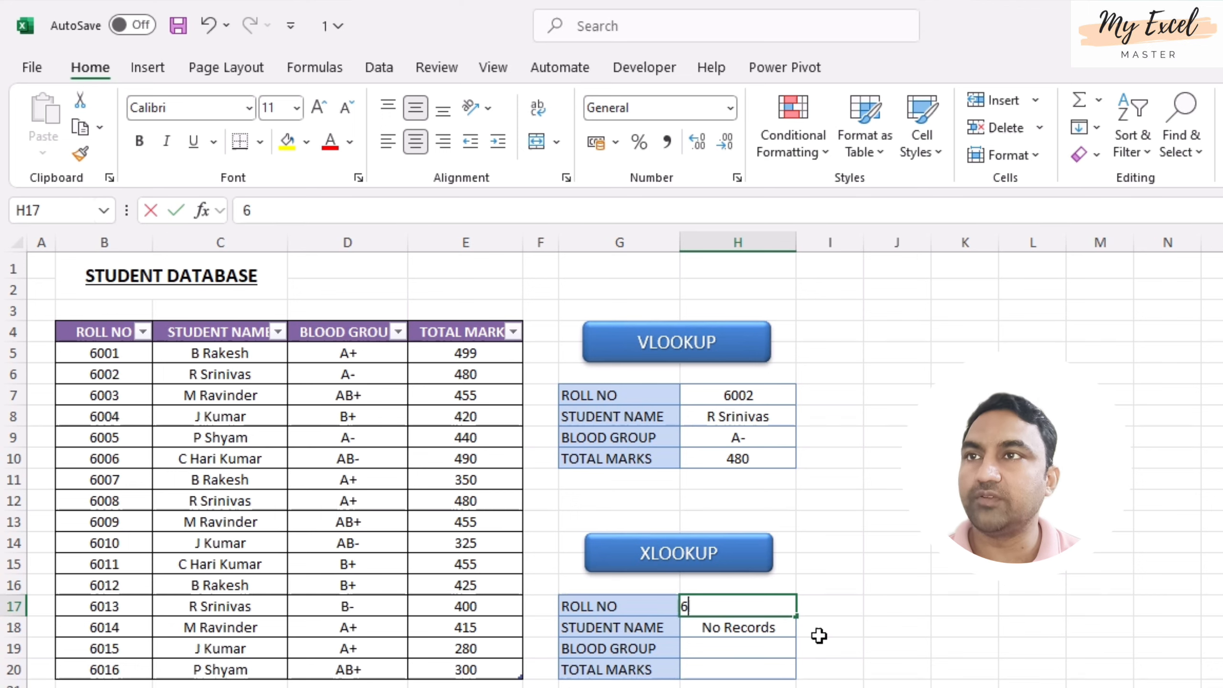
pyautogui.write('002')
pyautogui.press('Return')
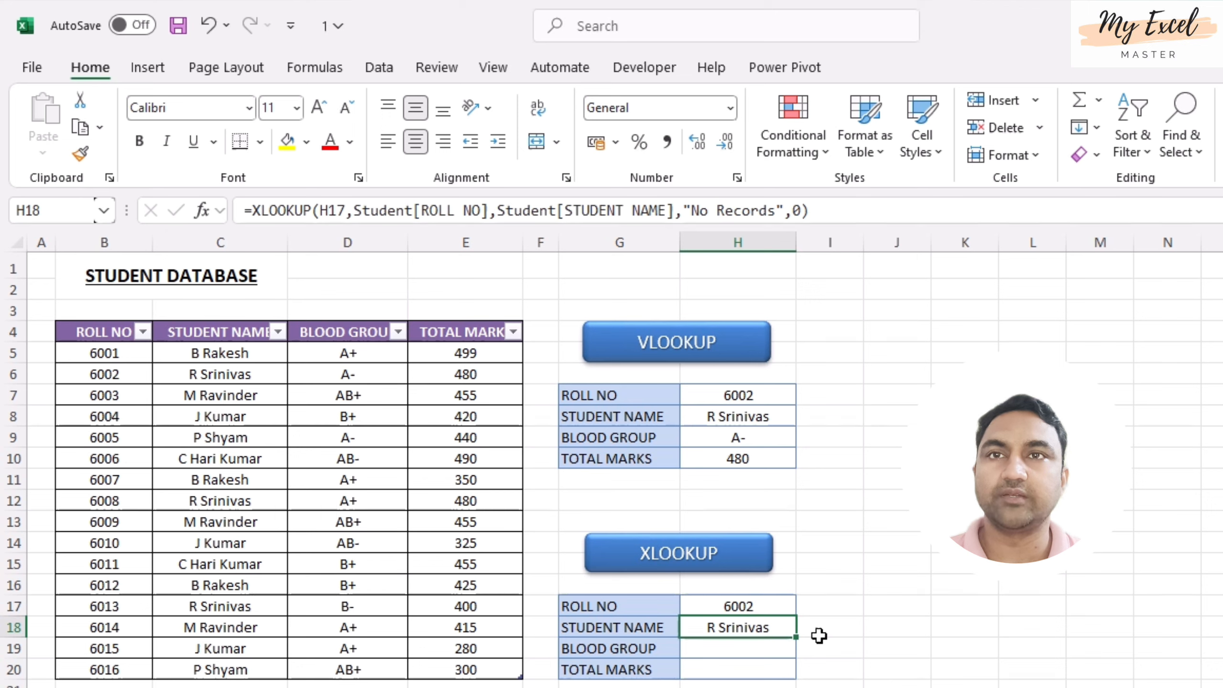
# Begin an XLOOKUP formula in cell H19 with H17 as lookup value and Student[ROLL NO] as lookup array
pyautogui.click(752, 649)
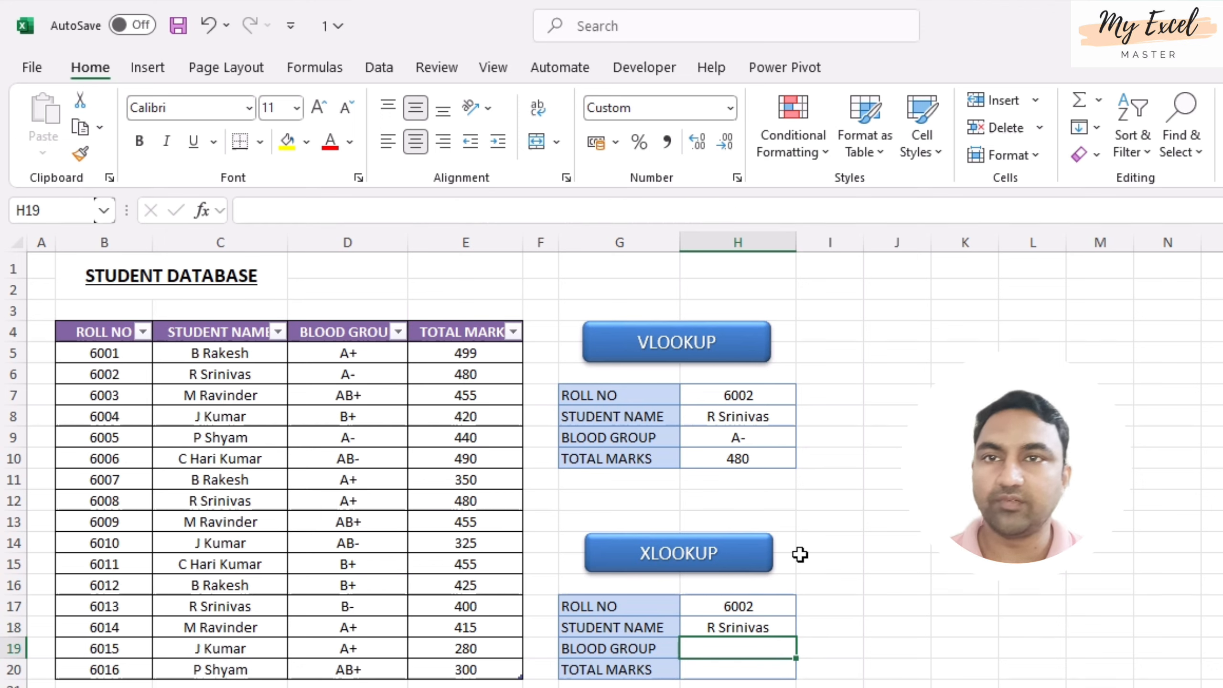
pyautogui.write('=')
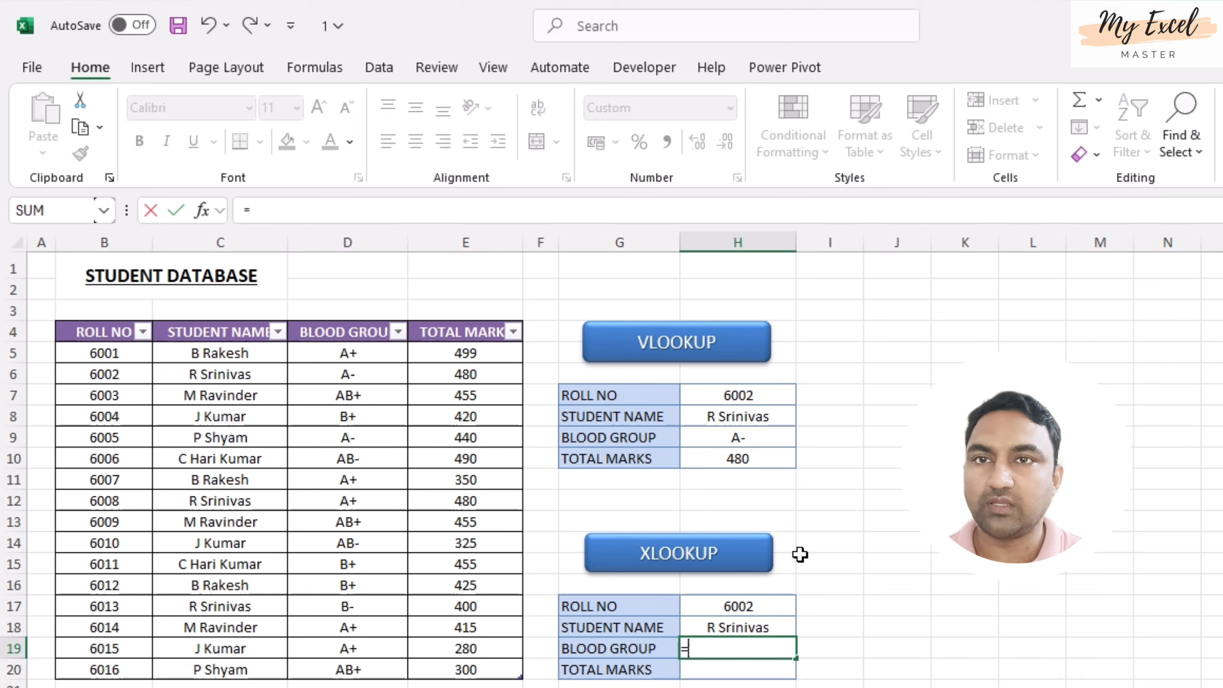
pyautogui.write('xlookup(')
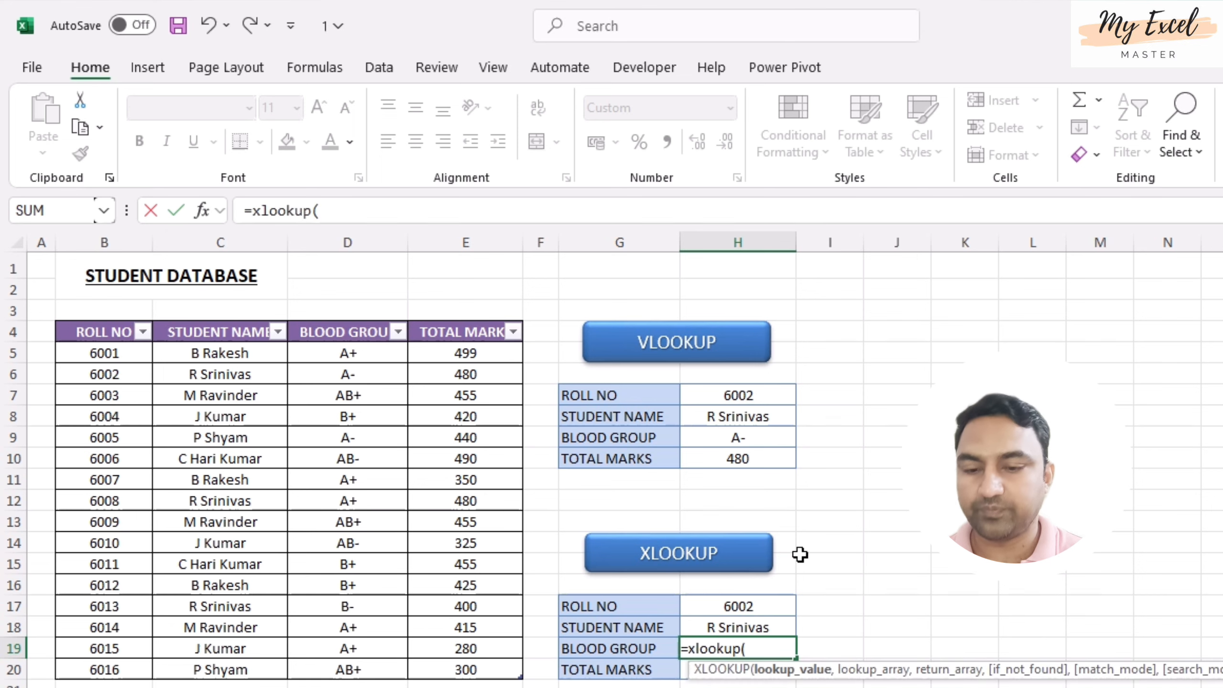
pyautogui.click(377, 204)
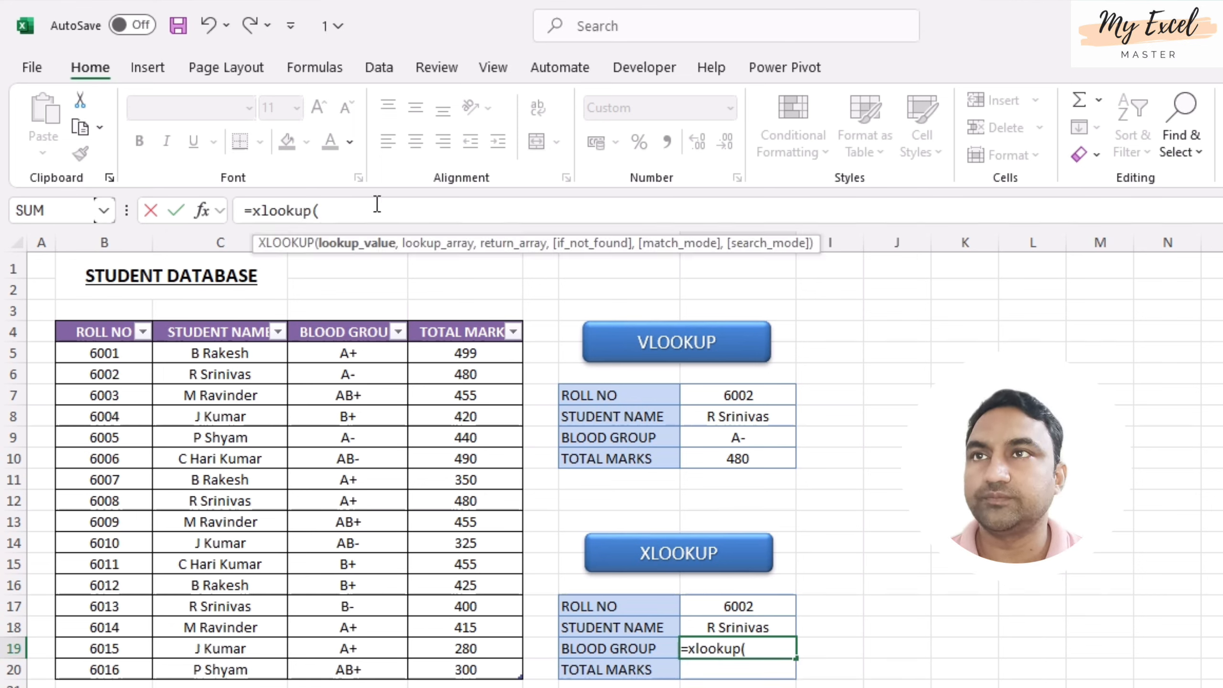
pyautogui.click(761, 607)
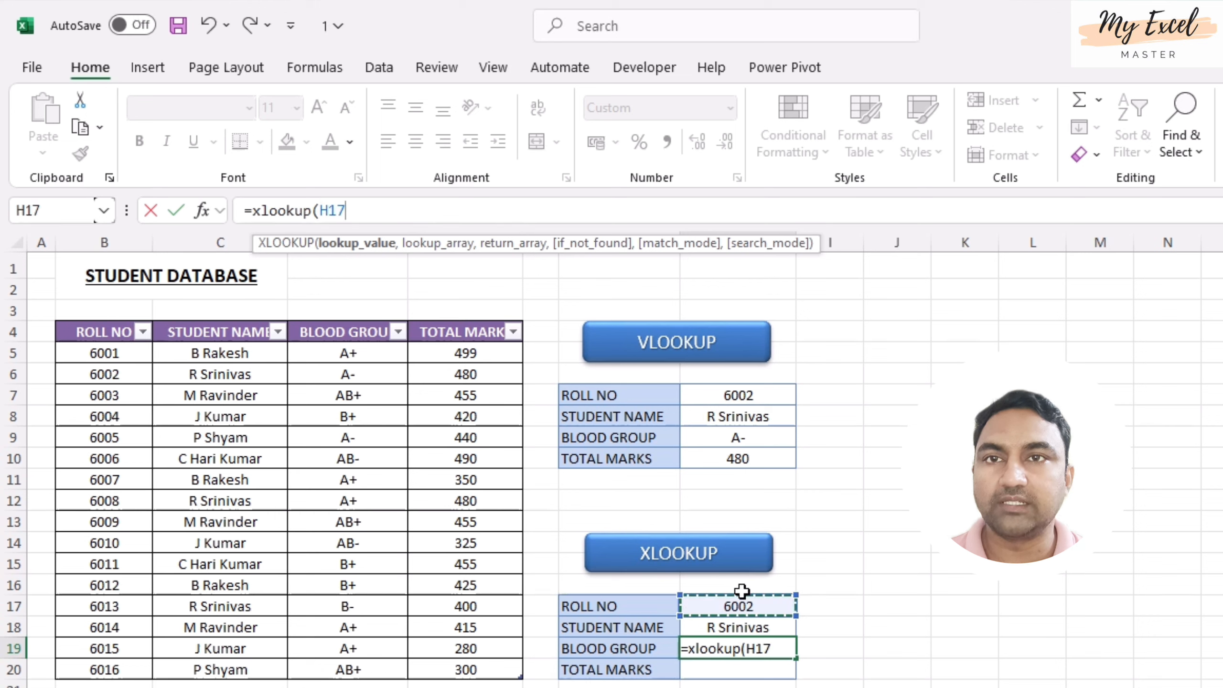
pyautogui.write(',')
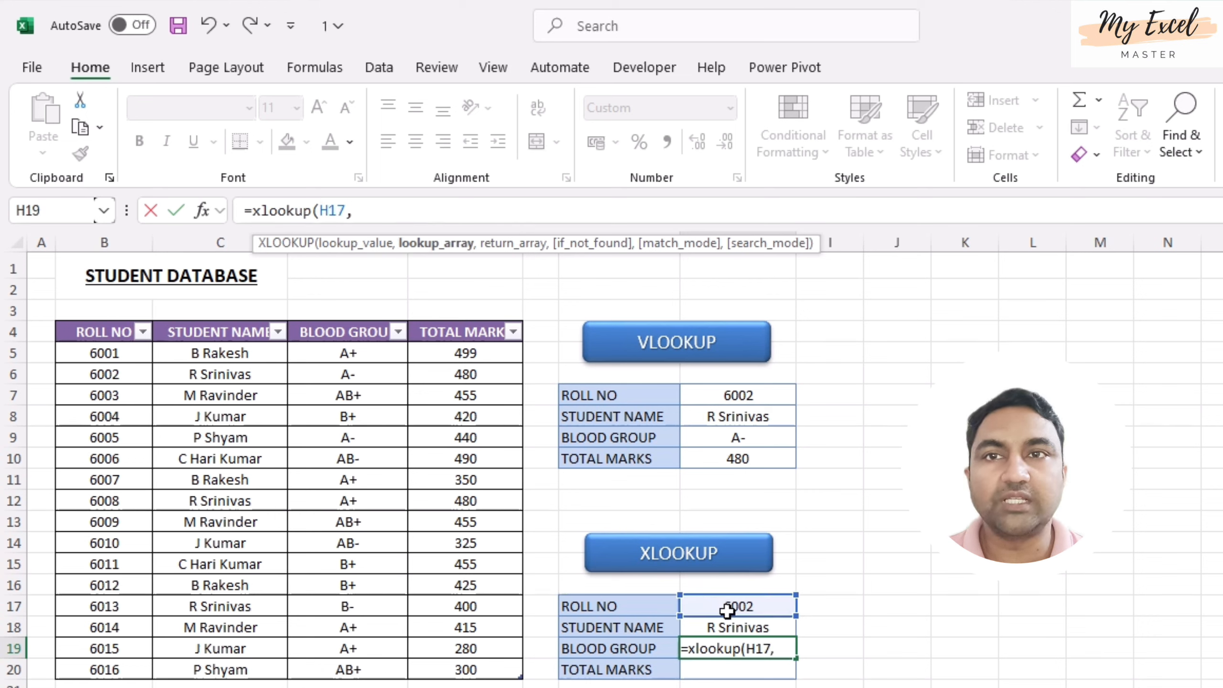
pyautogui.click(93, 321)
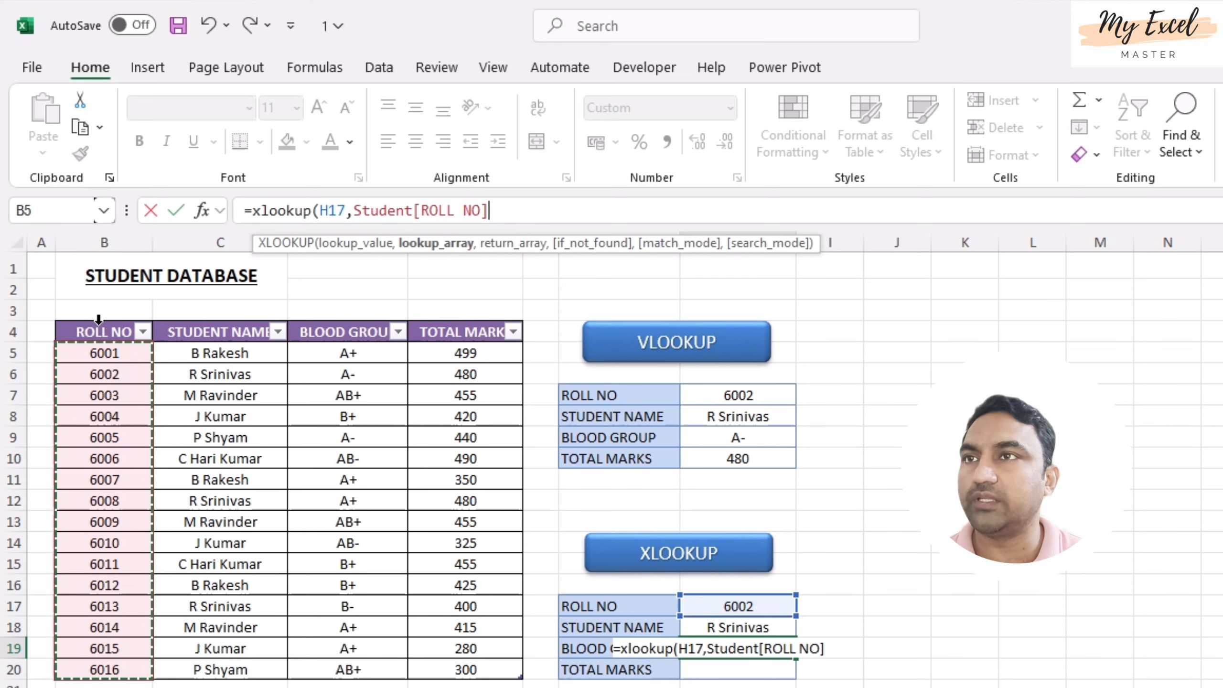
pyautogui.write(',')
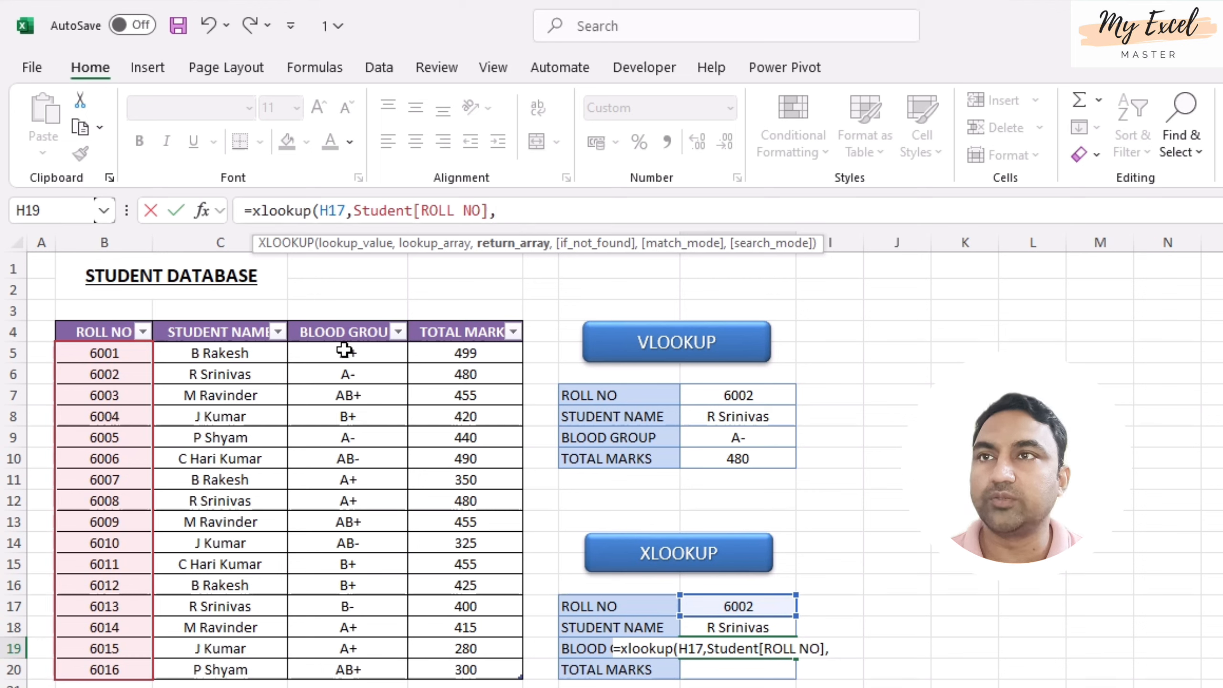
# Complete the H19 XLOOKUP with Student[BLOOD GROUP] as return array, leaving out the optional arguments
pyautogui.click(345, 320)
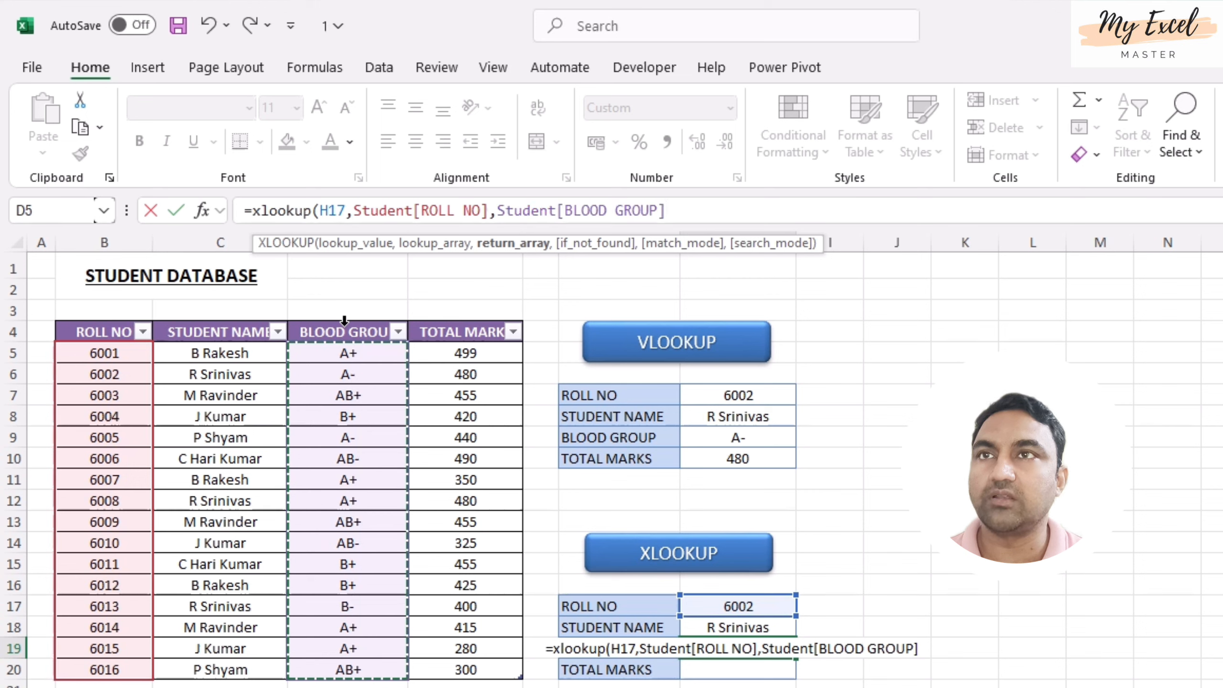
pyautogui.write(',')
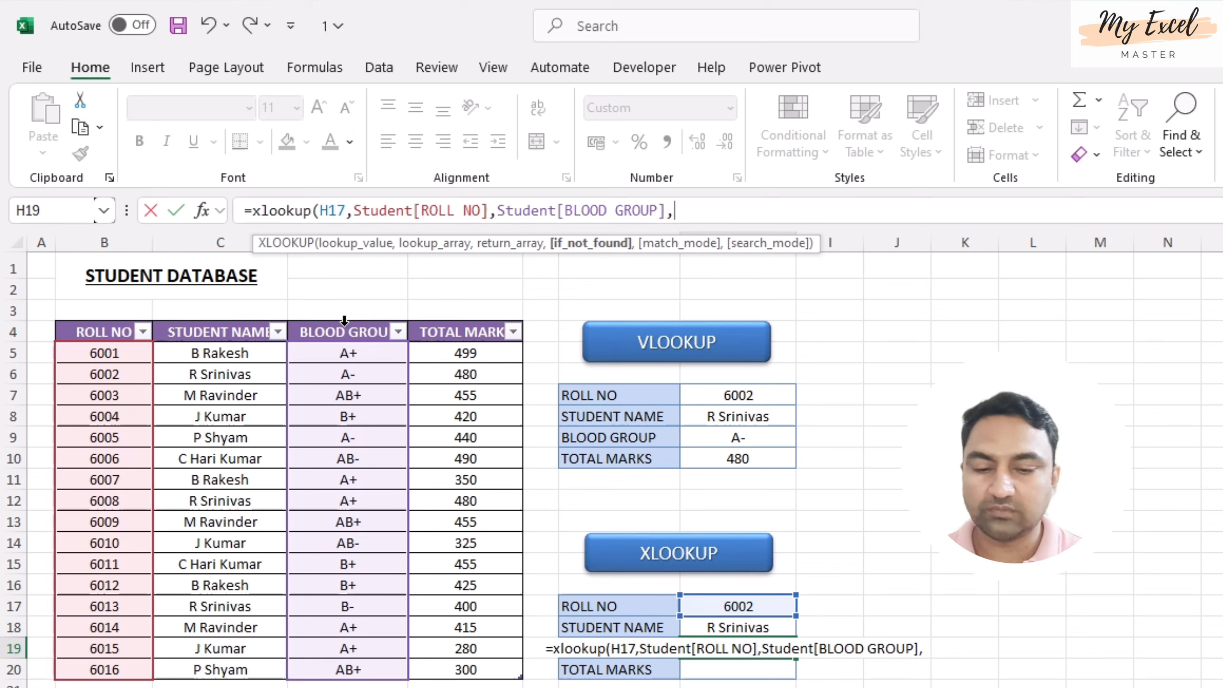
pyautogui.press('BackSpace')
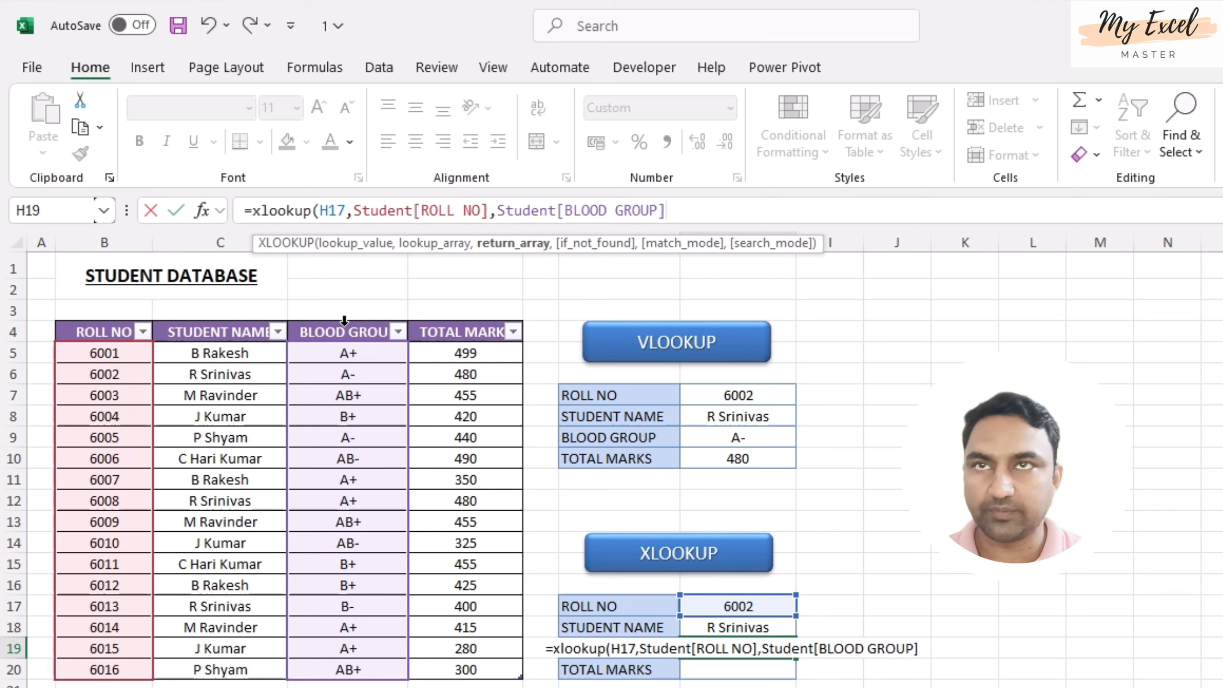
pyautogui.write(')')
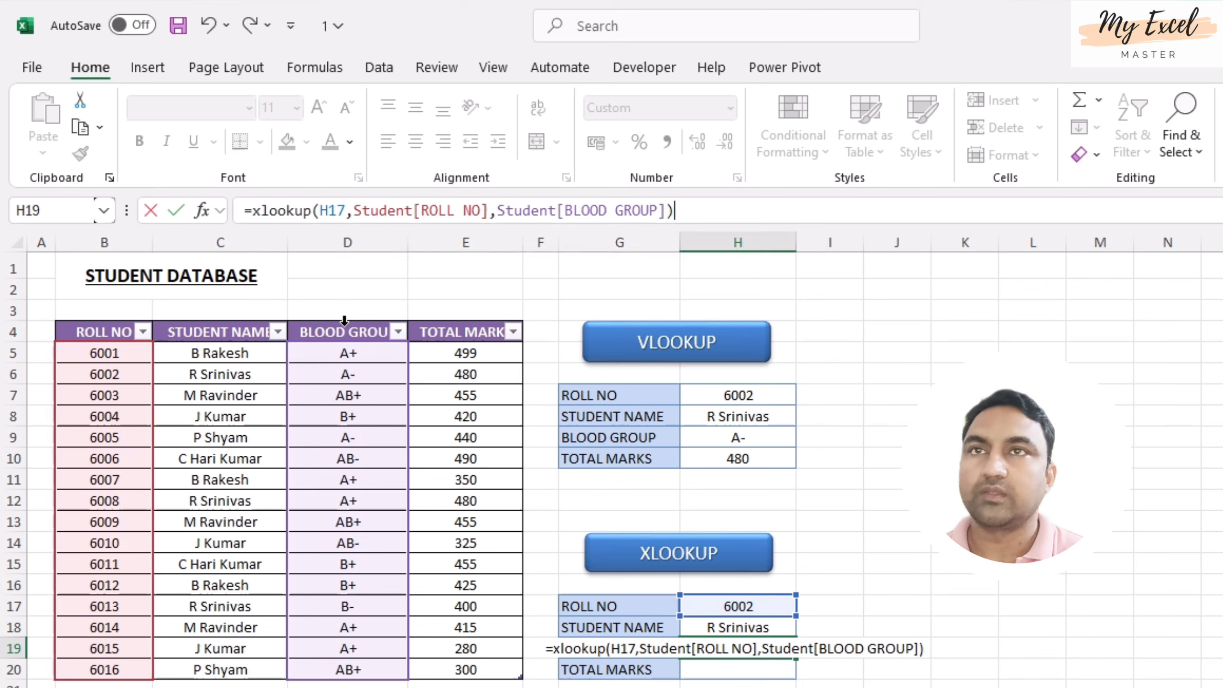
pyautogui.press('Return')
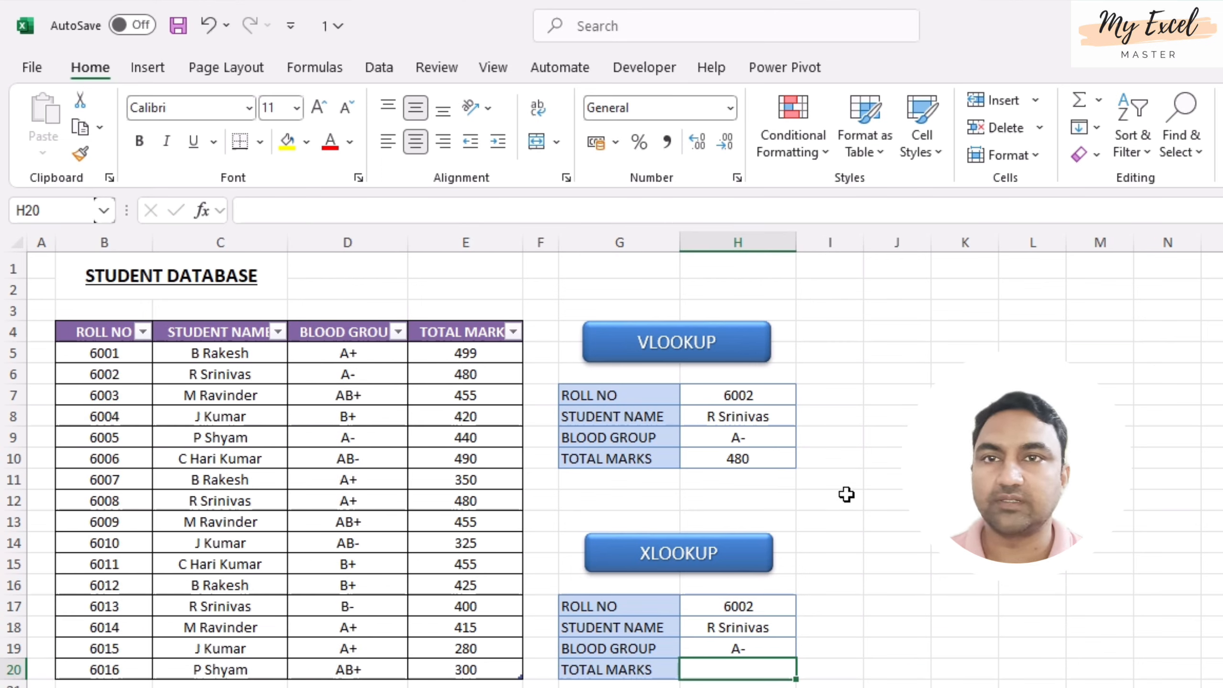
# Enter =XLOOKUP(H17,Student[ROLL NO],Student[TOTAL MARKS]) in cell H20 to look up the total marks, and reselect the cell
pyautogui.write('=xlookup')
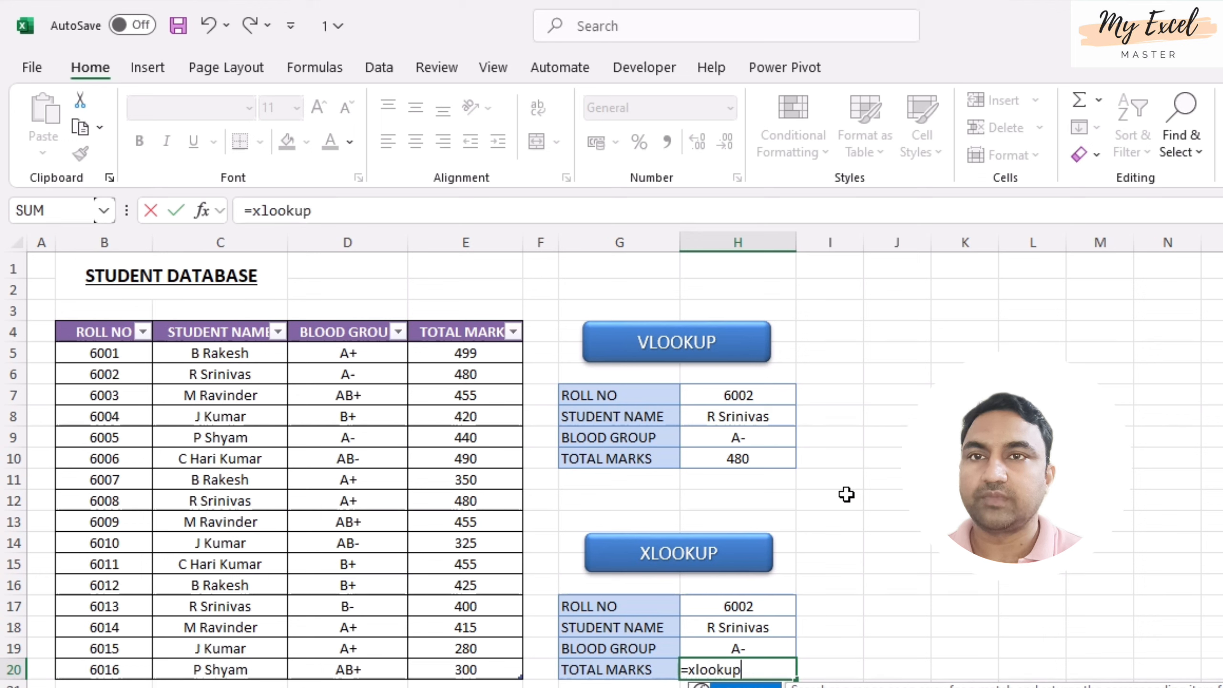
pyautogui.write('(')
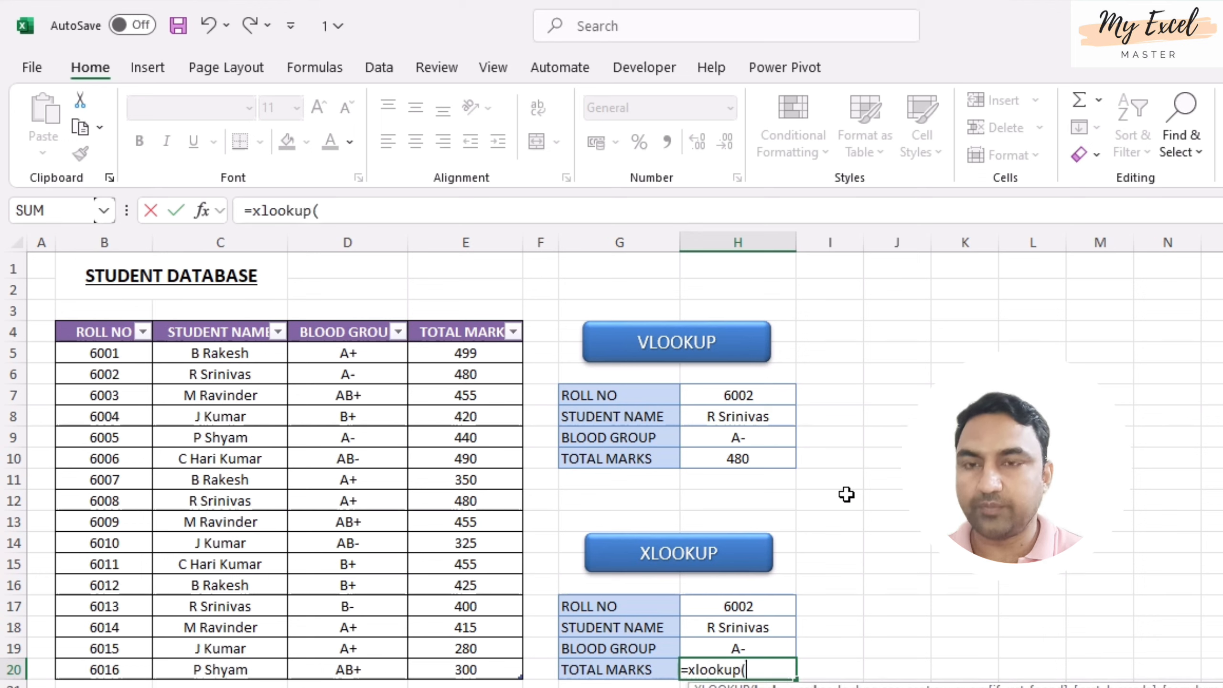
pyautogui.click(734, 607)
pyautogui.write(',')
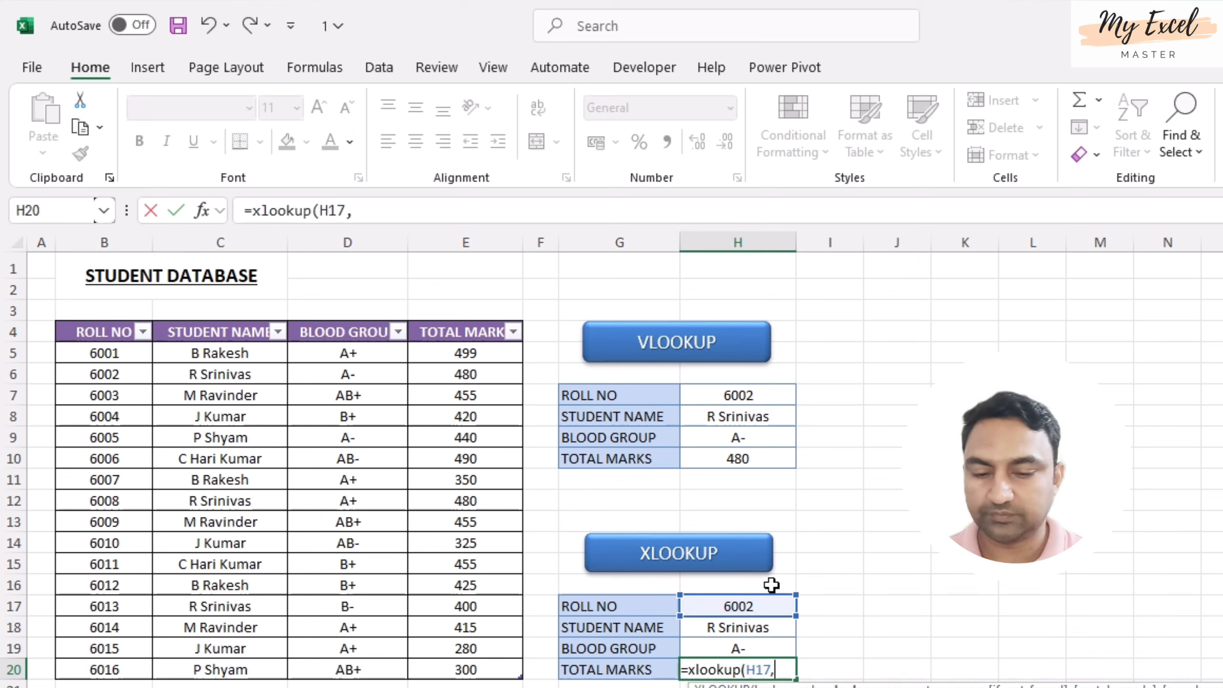
pyautogui.click(93, 320)
pyautogui.write(',')
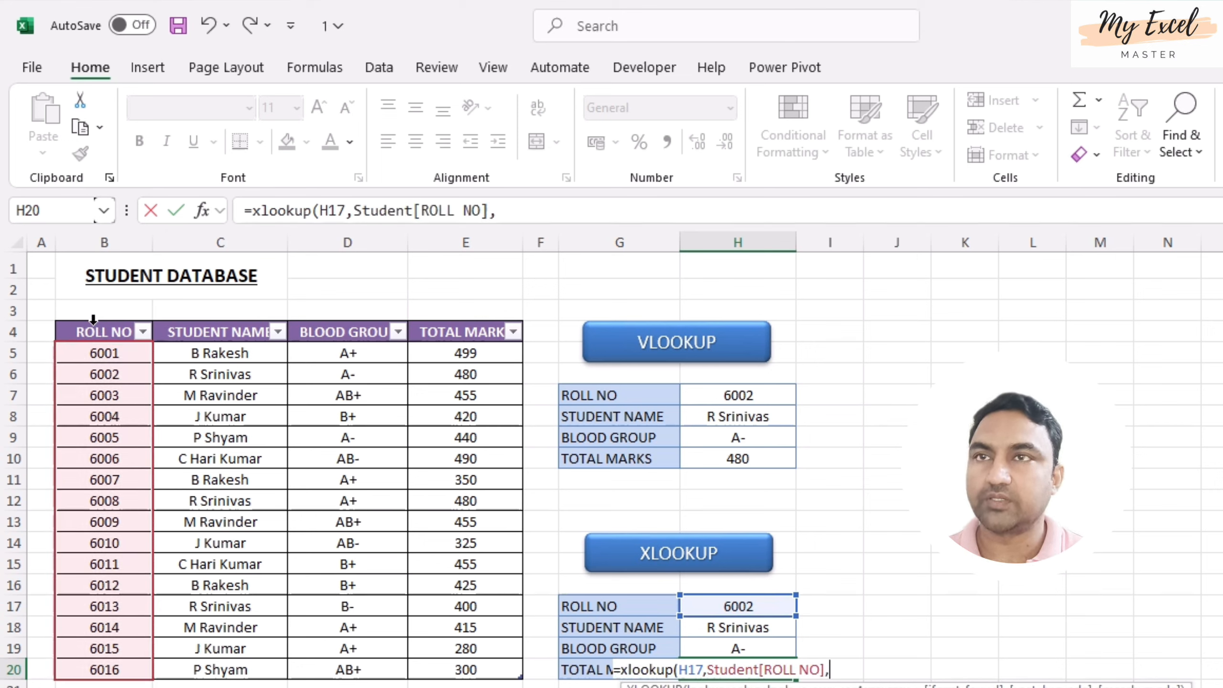
pyautogui.click(435, 320)
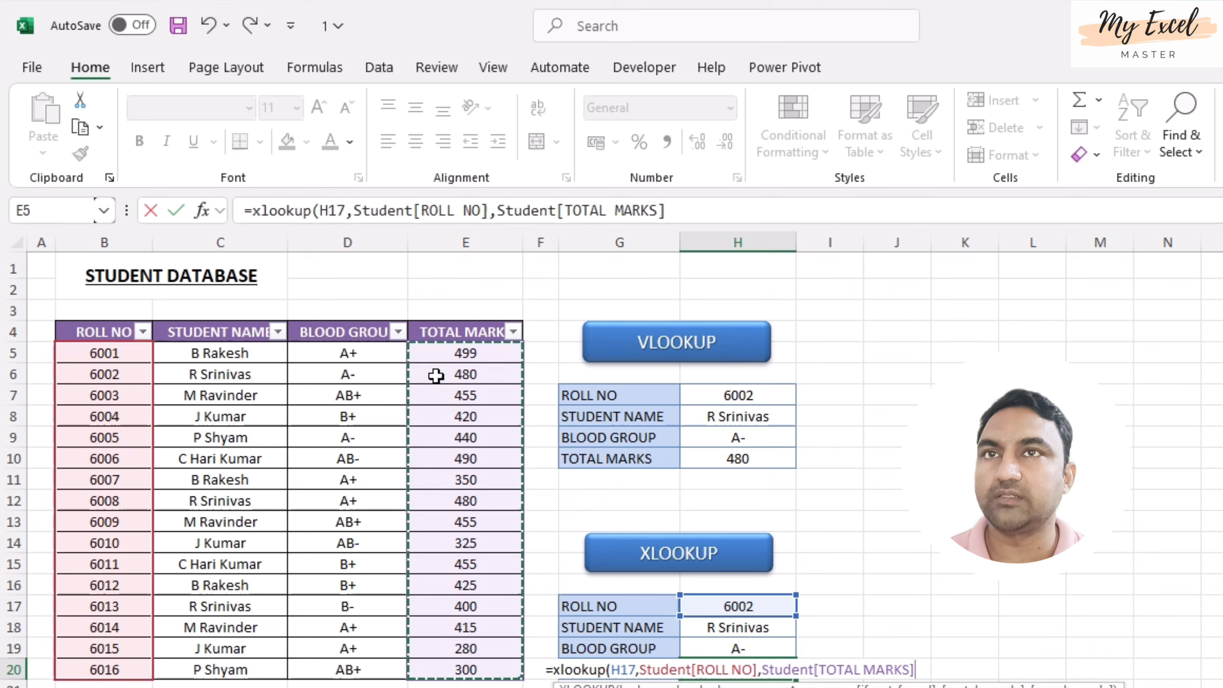
pyautogui.write(')')
pyautogui.press('Return')
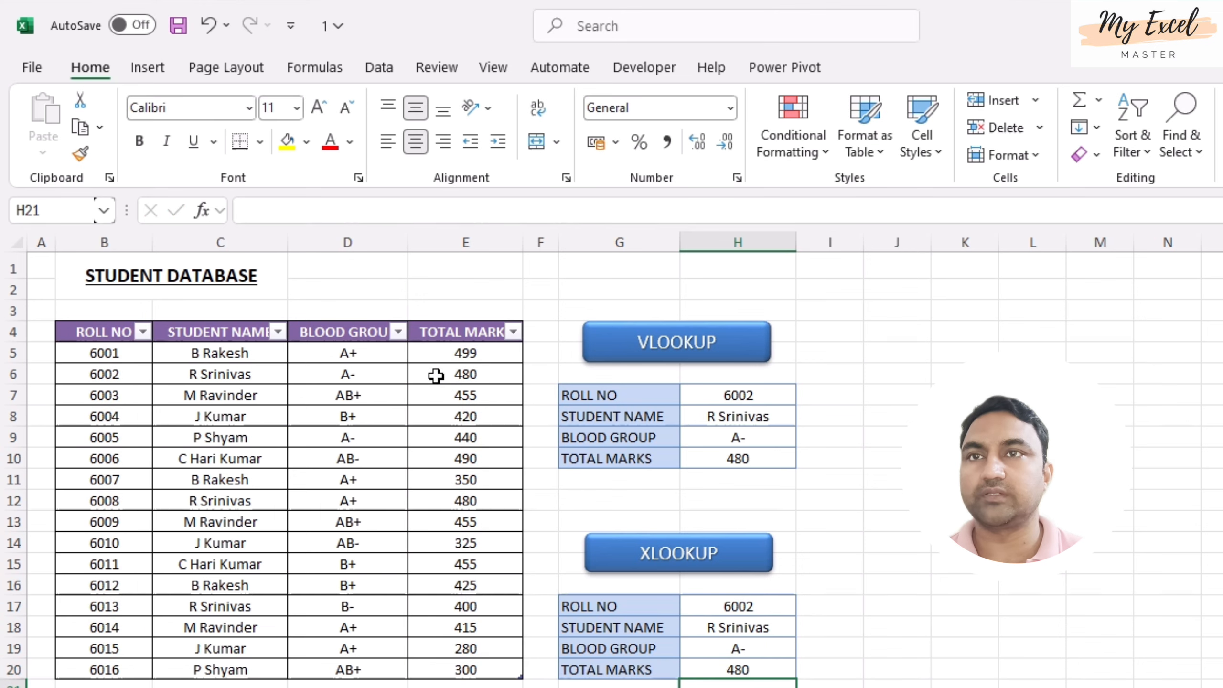
pyautogui.press('Up')
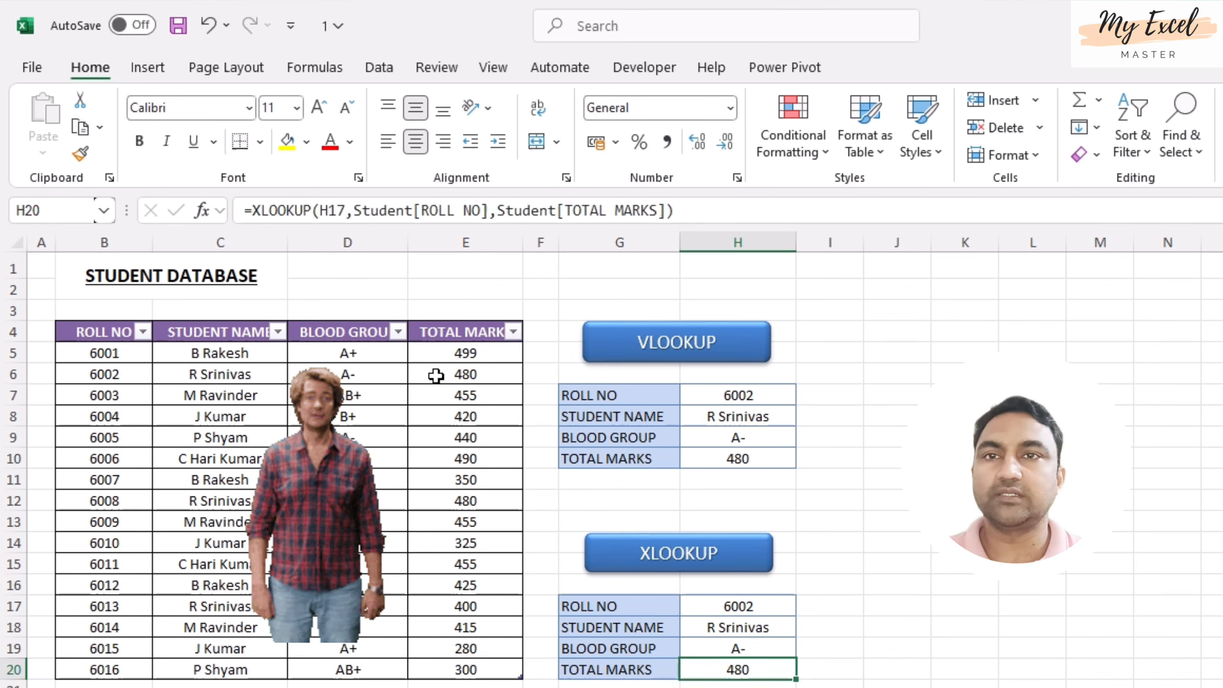